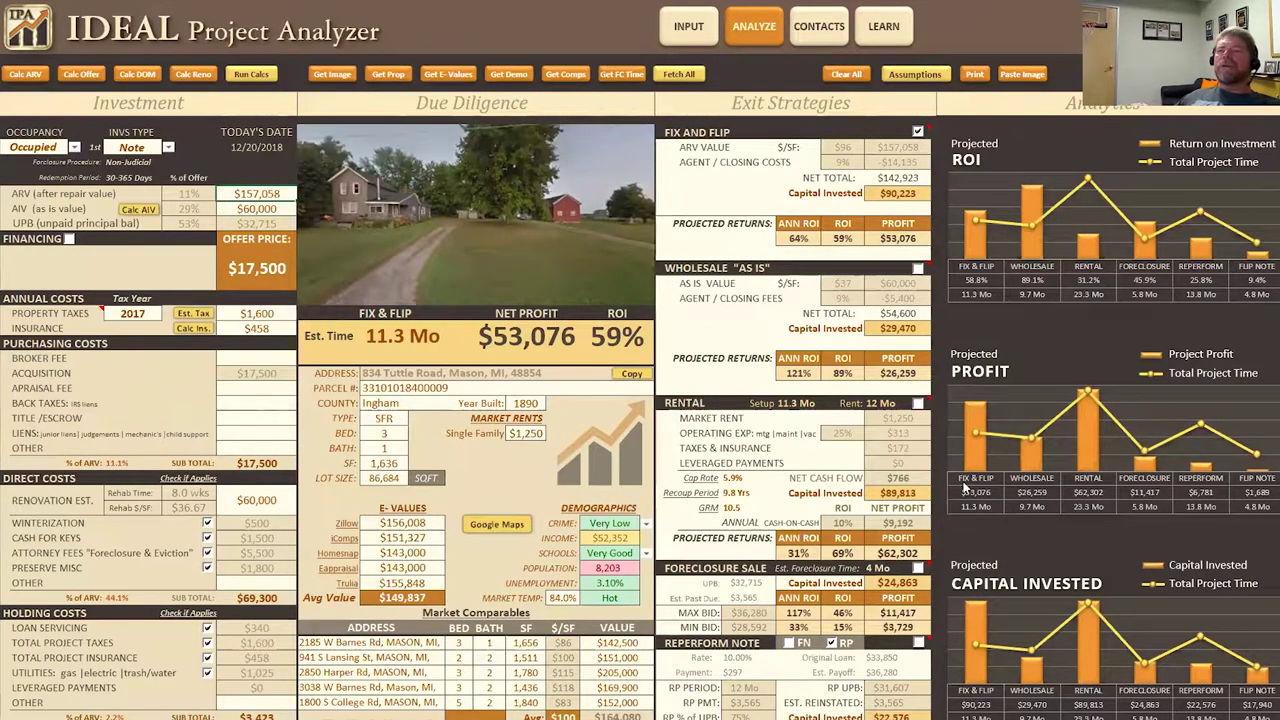
# Browse the sheet between the property costs and the Default Assumptions section.
pyautogui.scroll(-8, 965, 487)
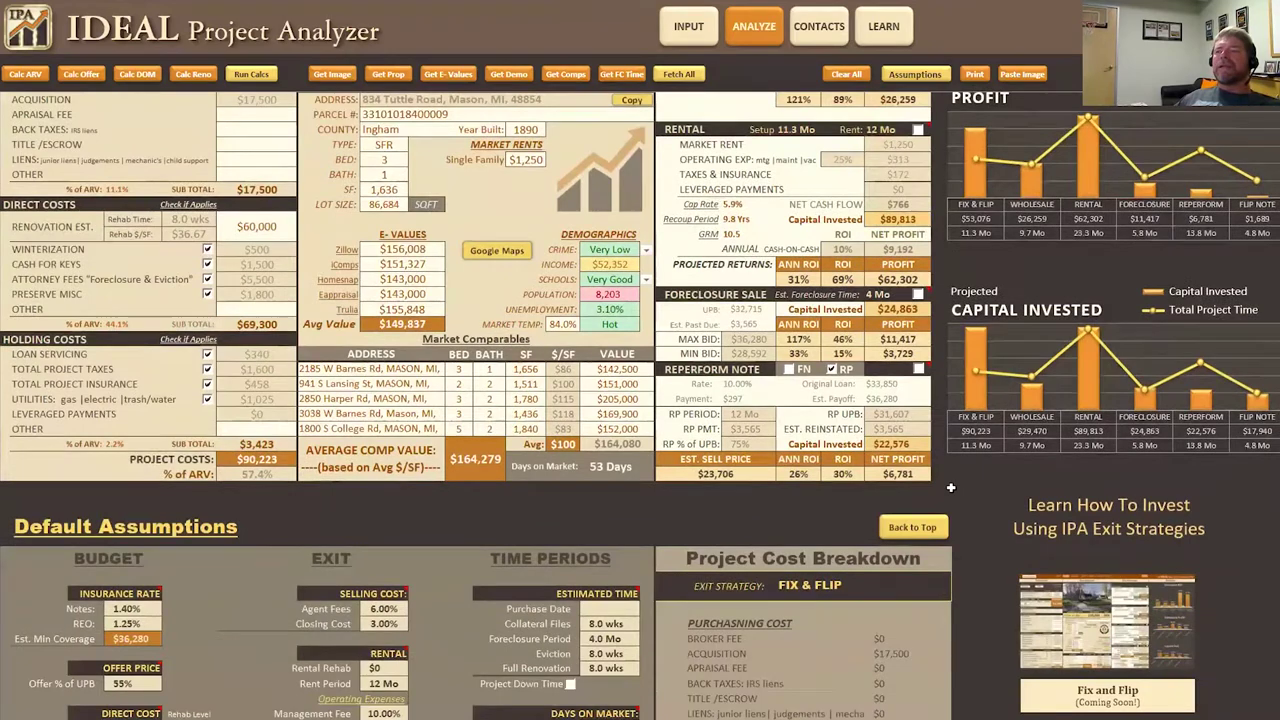
pyautogui.scroll(-7, 951, 487)
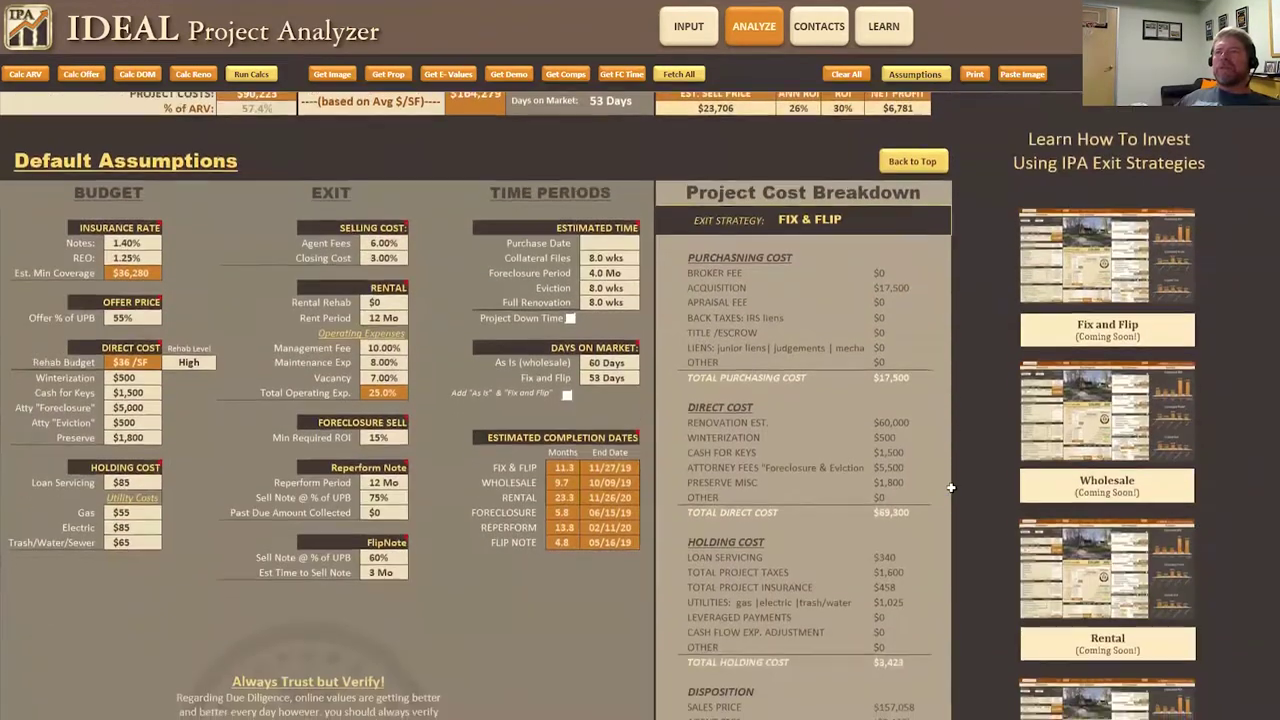
pyautogui.scroll(15, 951, 487)
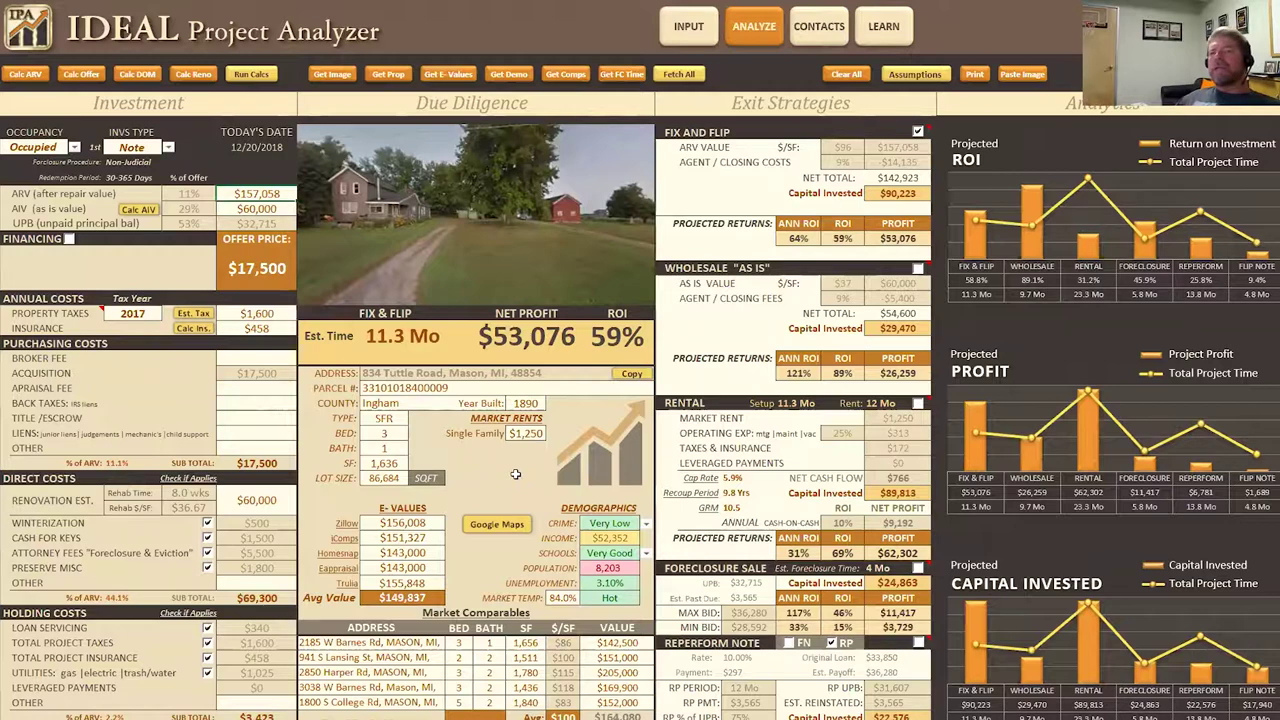
pyautogui.scroll(-7, 497, 460)
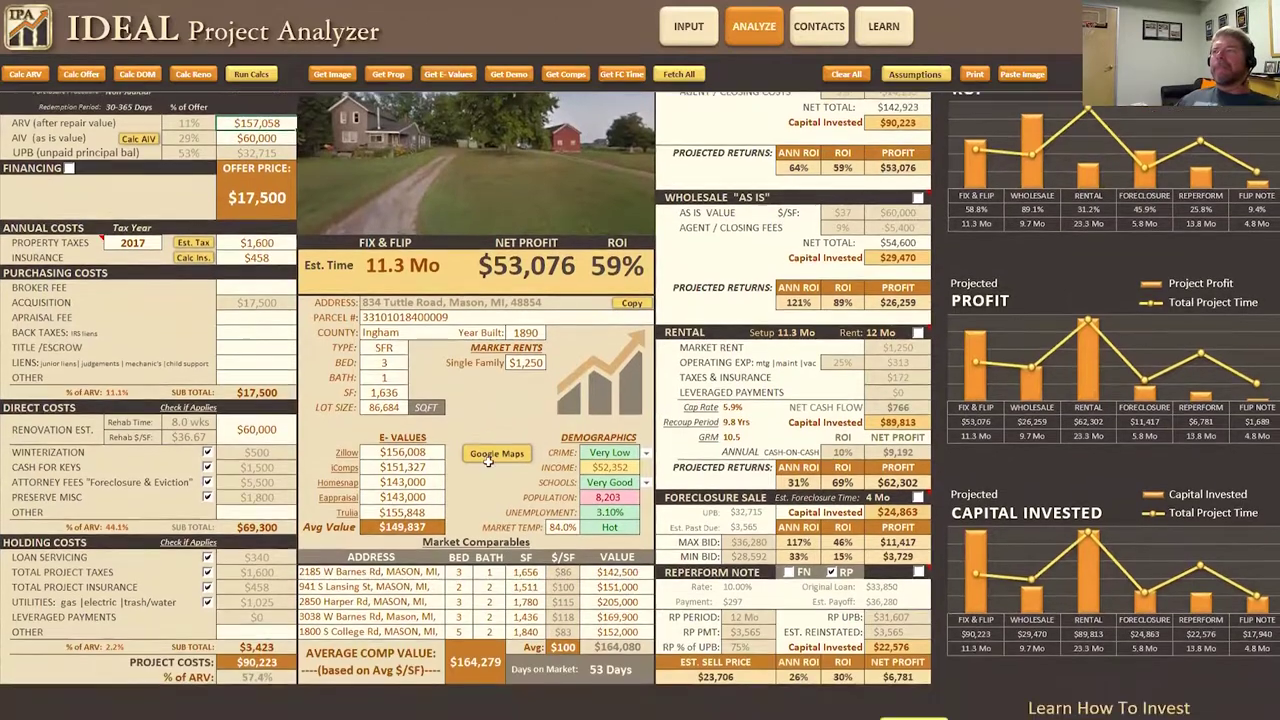
pyautogui.scroll(5, 487, 460)
pyautogui.scroll(3, 487, 460)
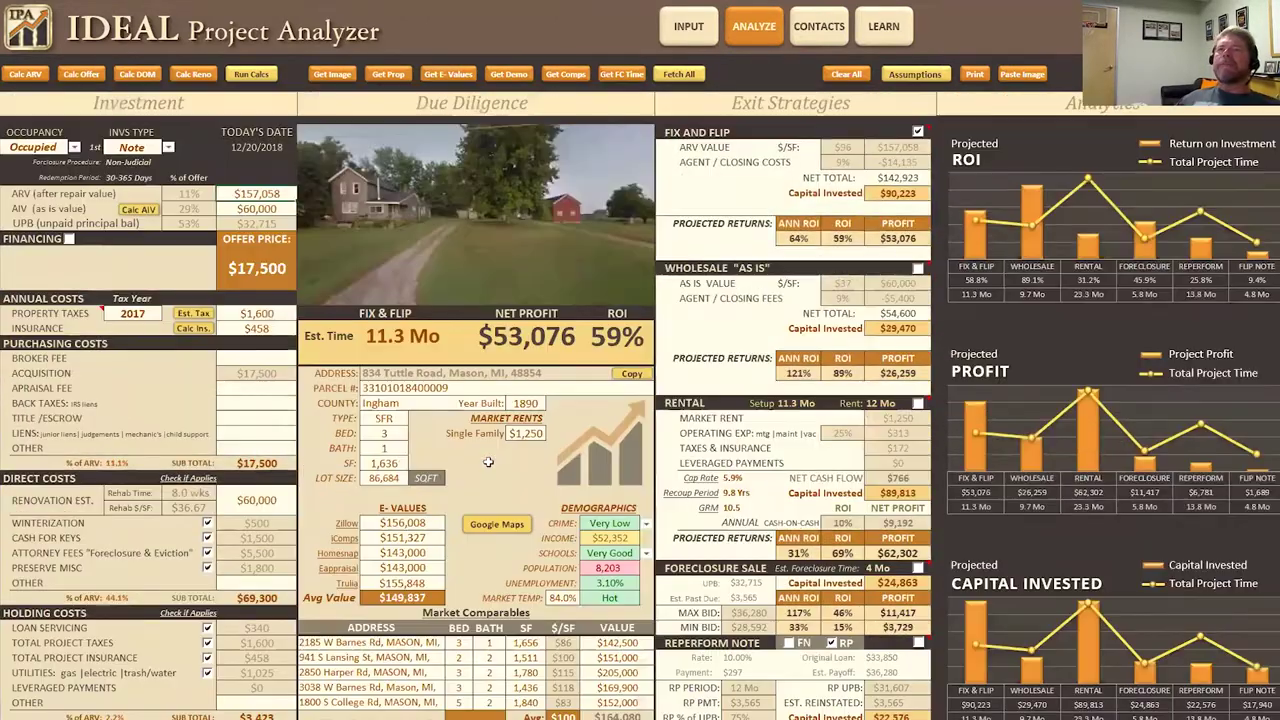
pyautogui.click(920, 78)
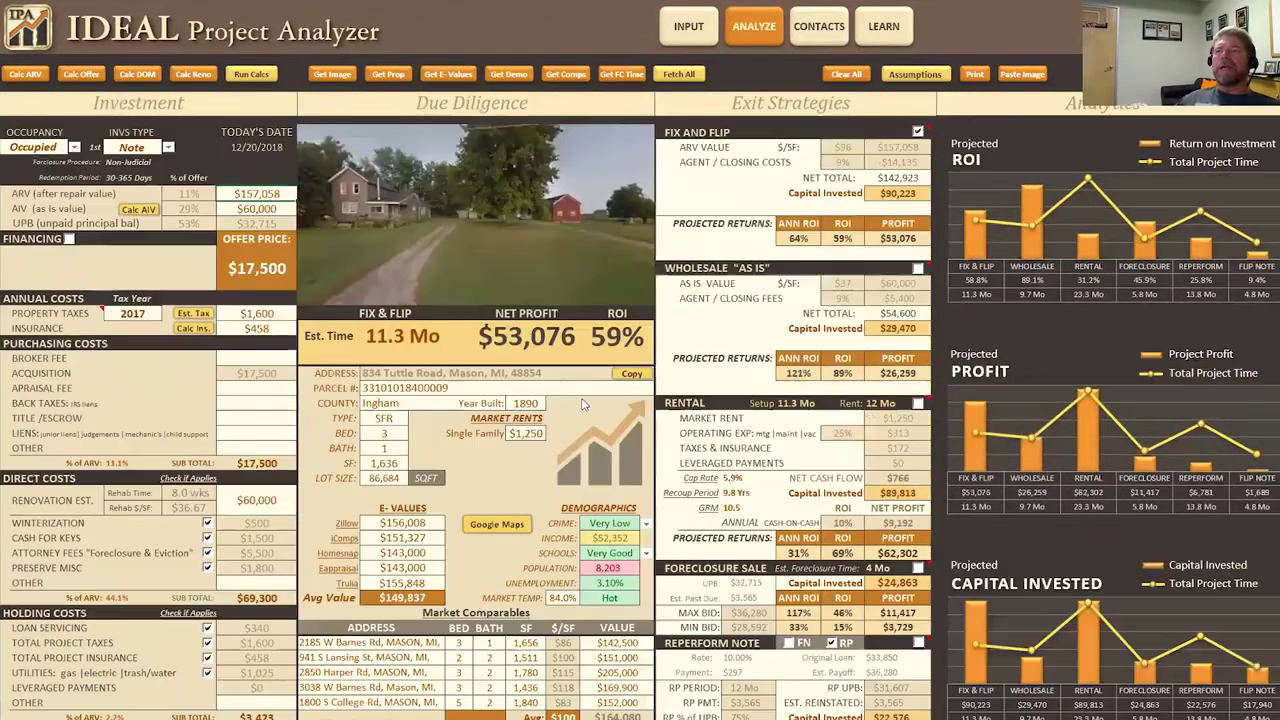
pyautogui.click(917, 80)
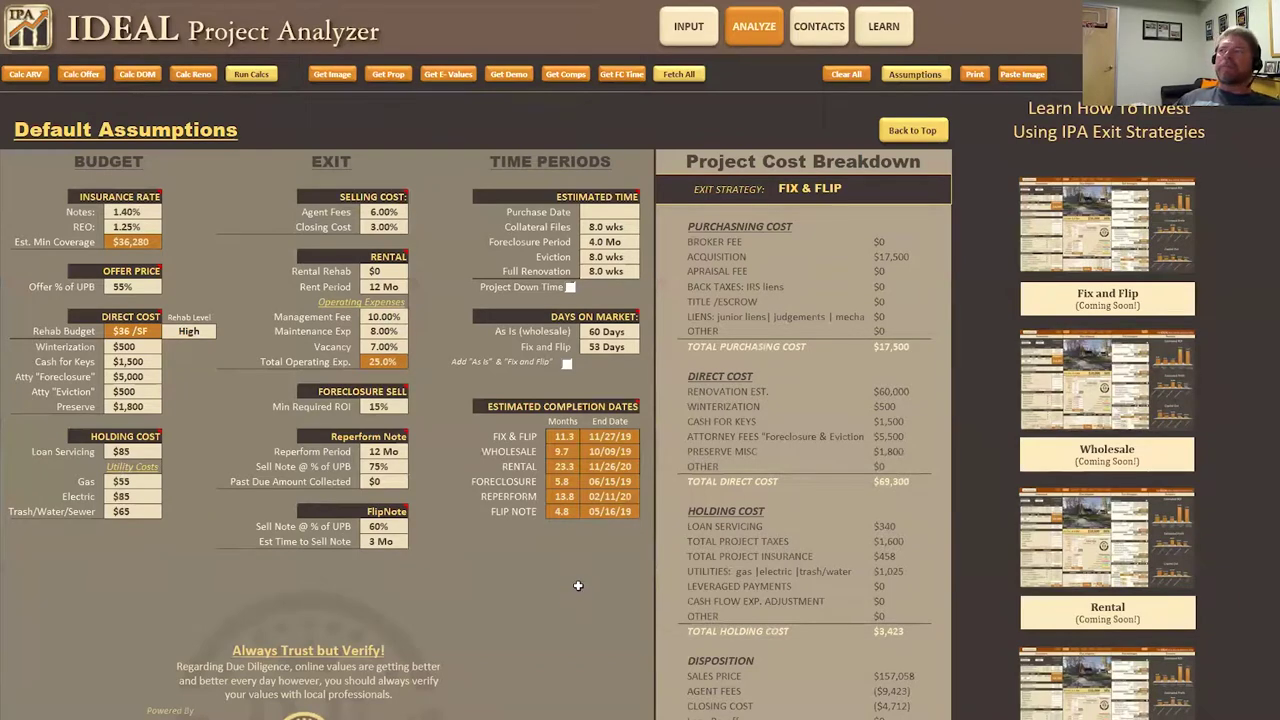
pyautogui.scroll(3, 140, 469)
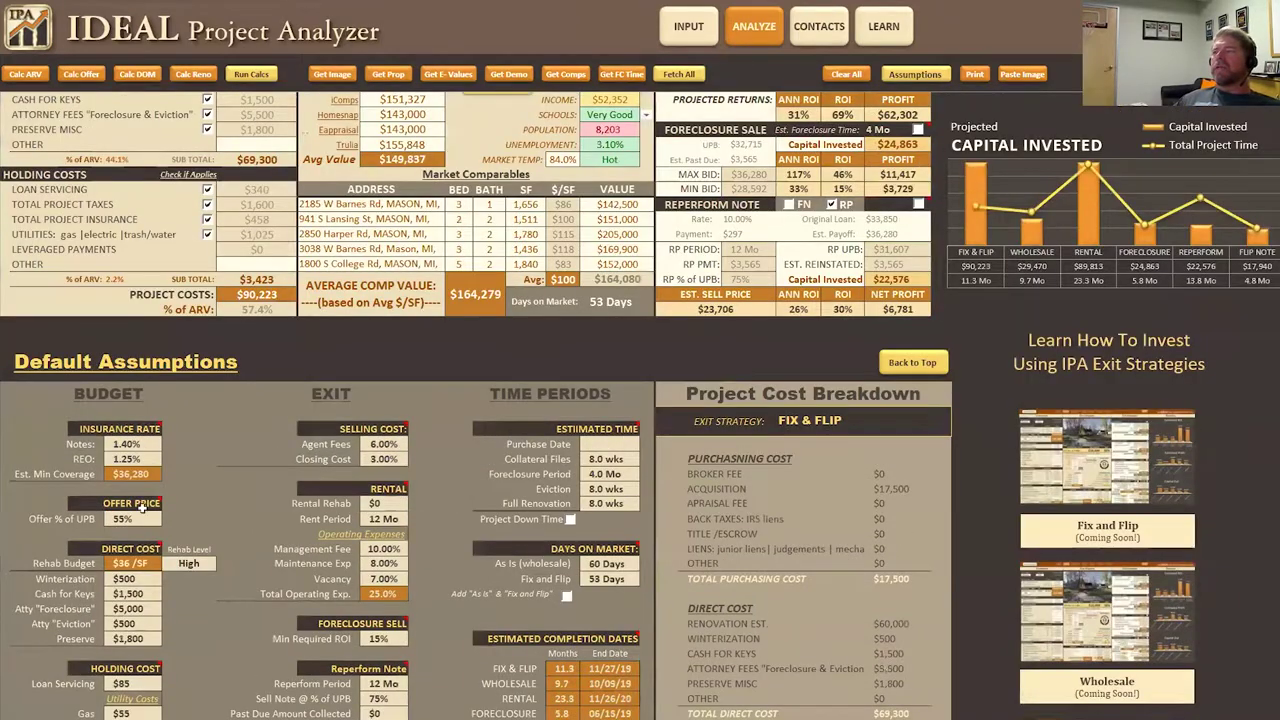
pyautogui.scroll(6, 143, 508)
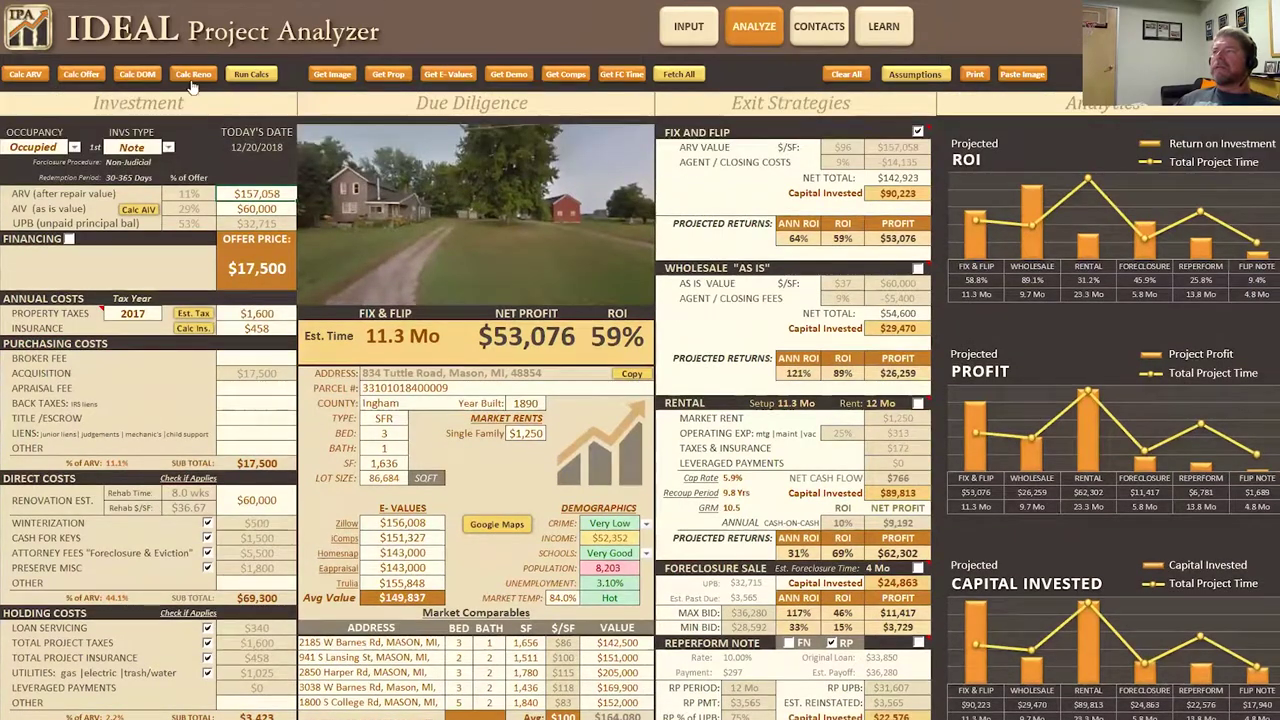
pyautogui.scroll(-4, 125, 716)
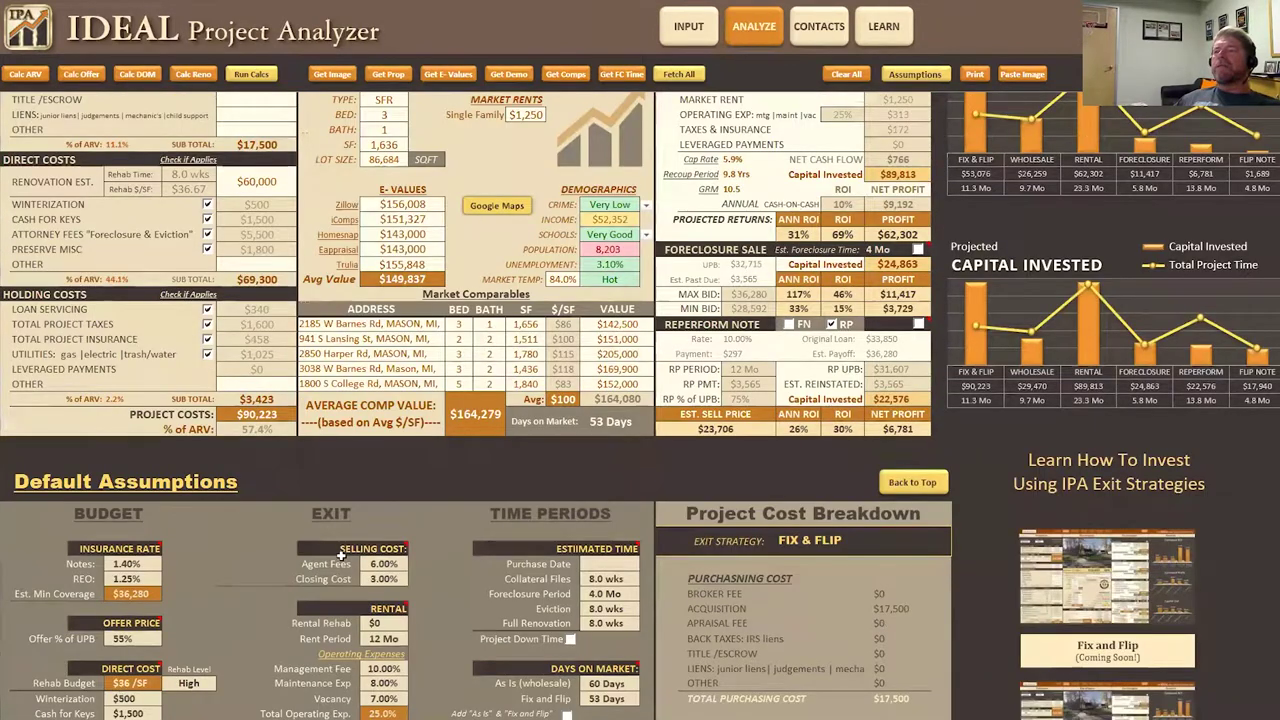
pyautogui.scroll(-2, 355, 650)
pyautogui.scroll(6, 365, 665)
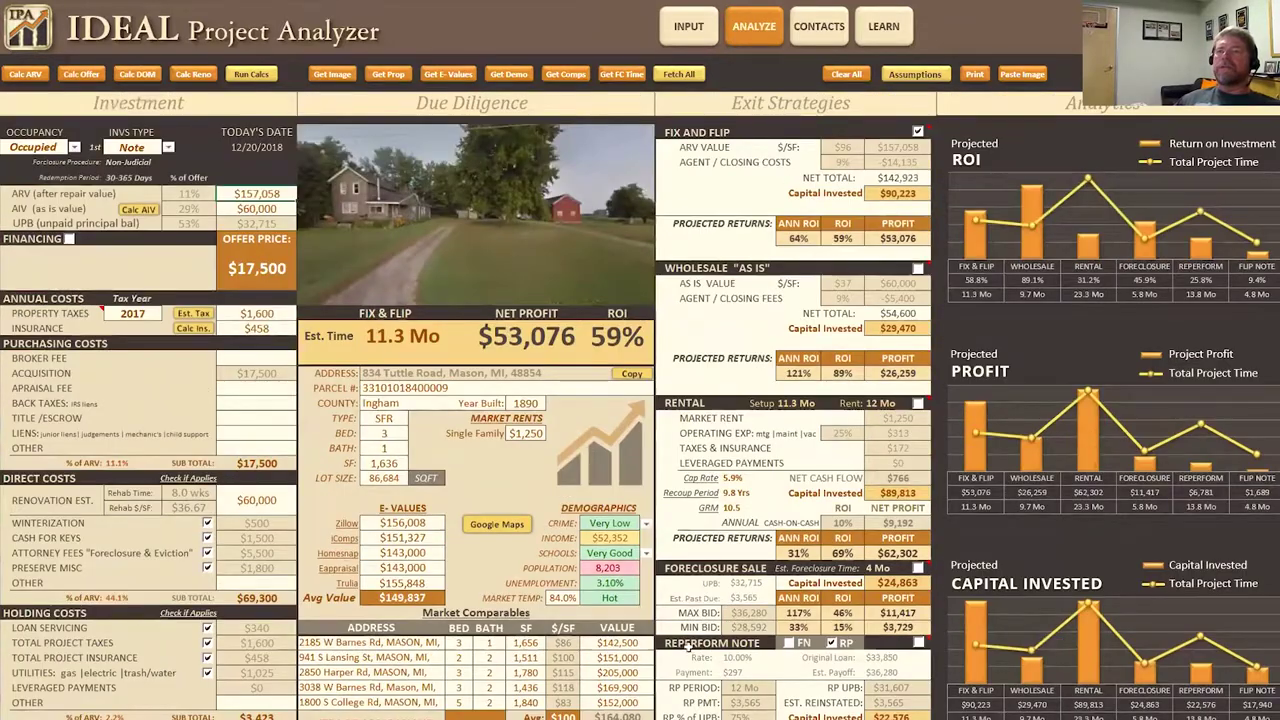
pyautogui.scroll(-5, 689, 646)
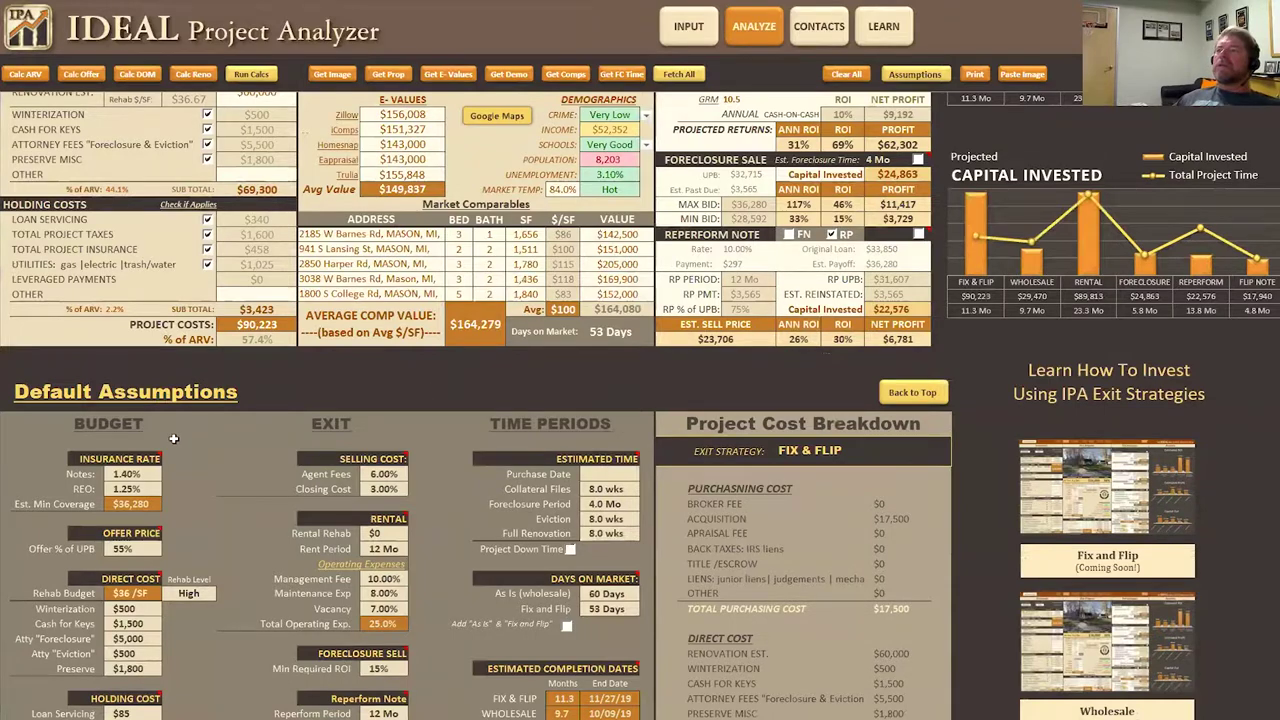
pyautogui.scroll(3, 174, 439)
pyautogui.scroll(1, 171, 439)
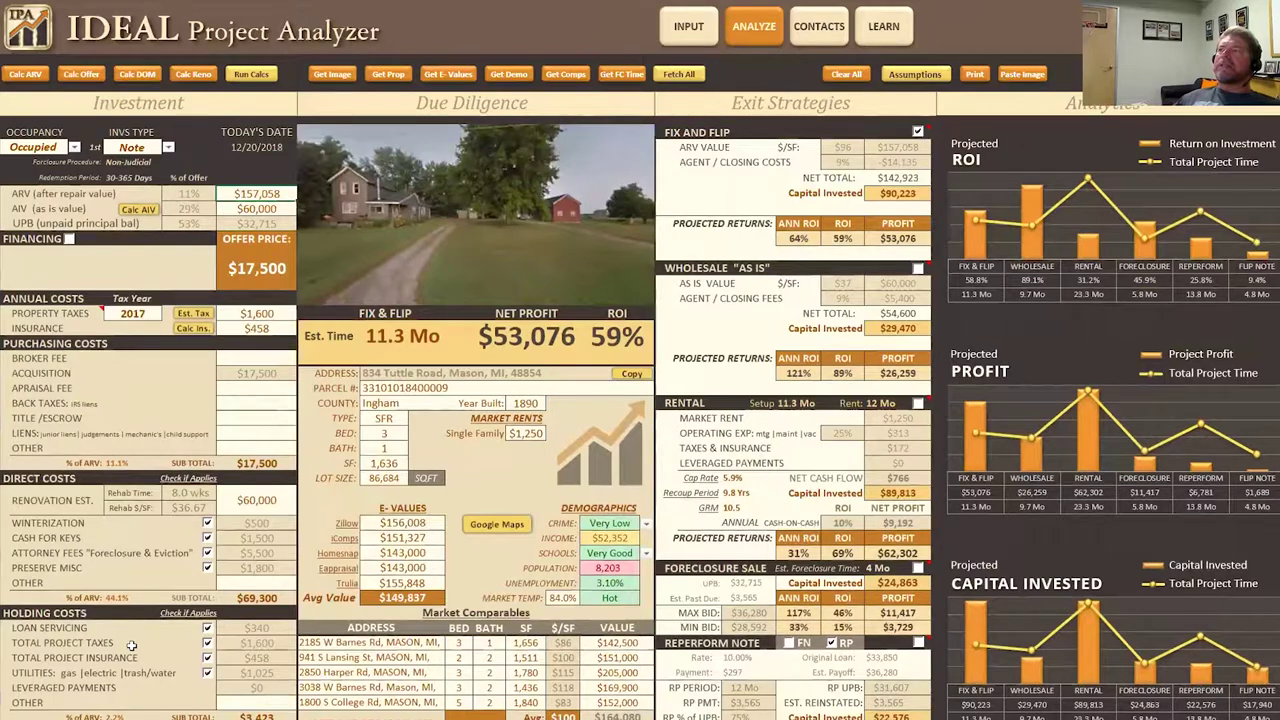
pyautogui.scroll(-3, 130, 645)
pyautogui.scroll(-1, 124, 600)
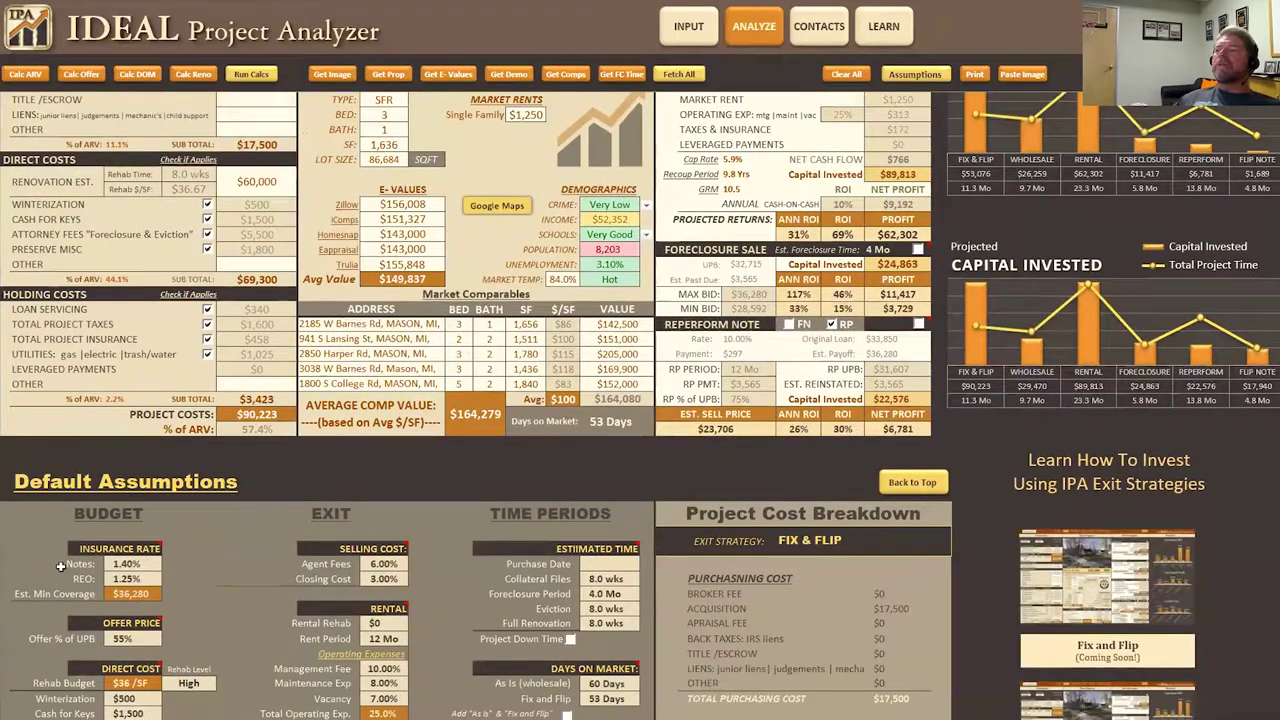
pyautogui.scroll(-1, 80, 545)
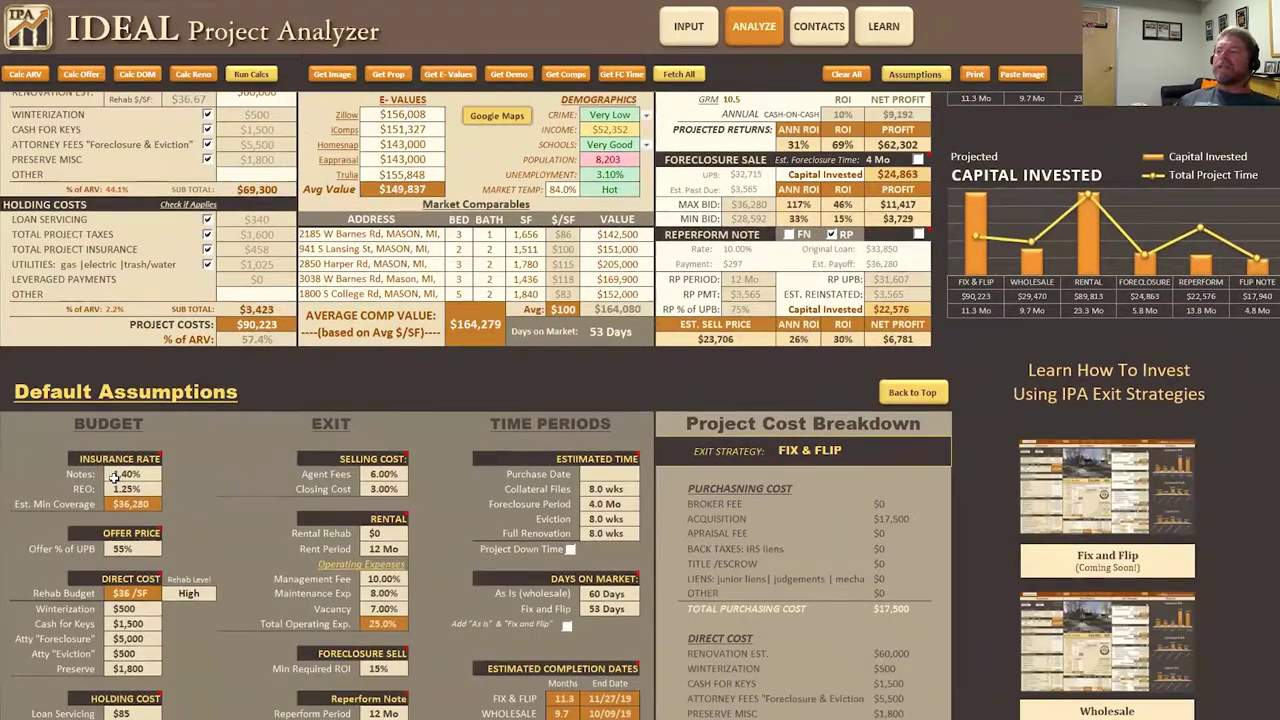
pyautogui.scroll(4, 194, 251)
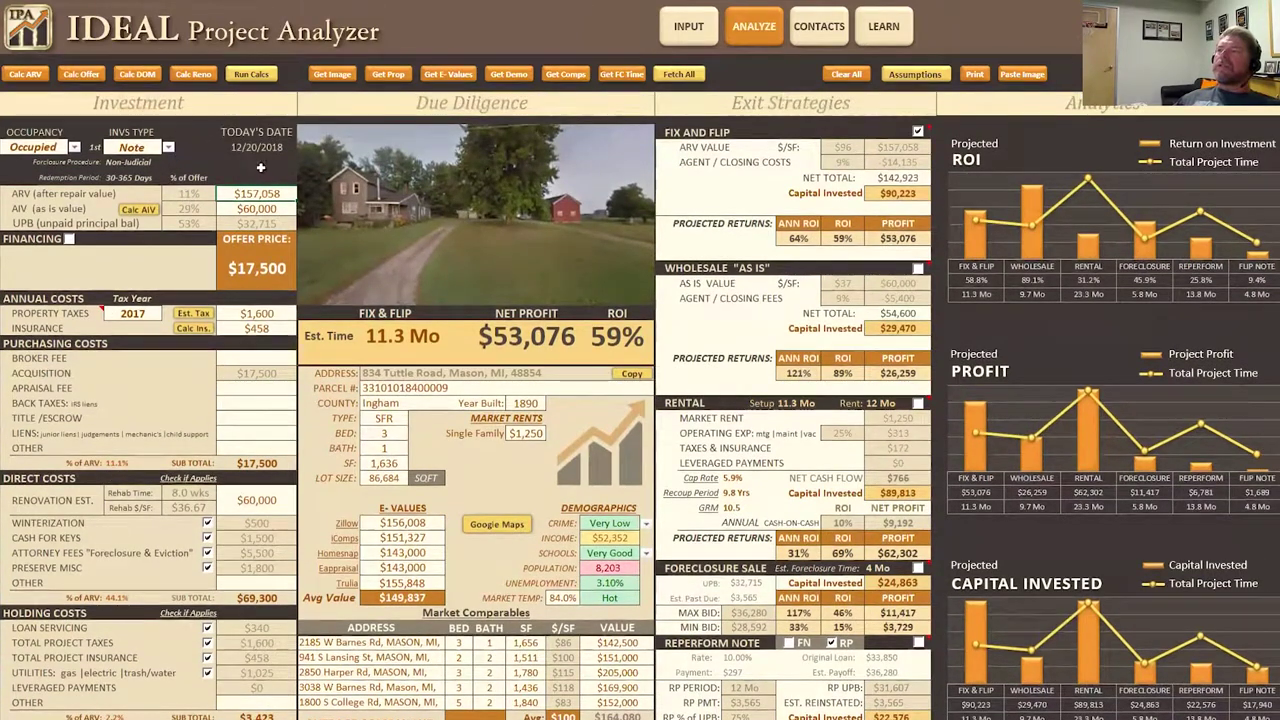
# Select the Insurance cost and show the Insurance Rate note (1.35%–1.45% notes, 1.20%–1.30% REO).
pyautogui.click(265, 328)
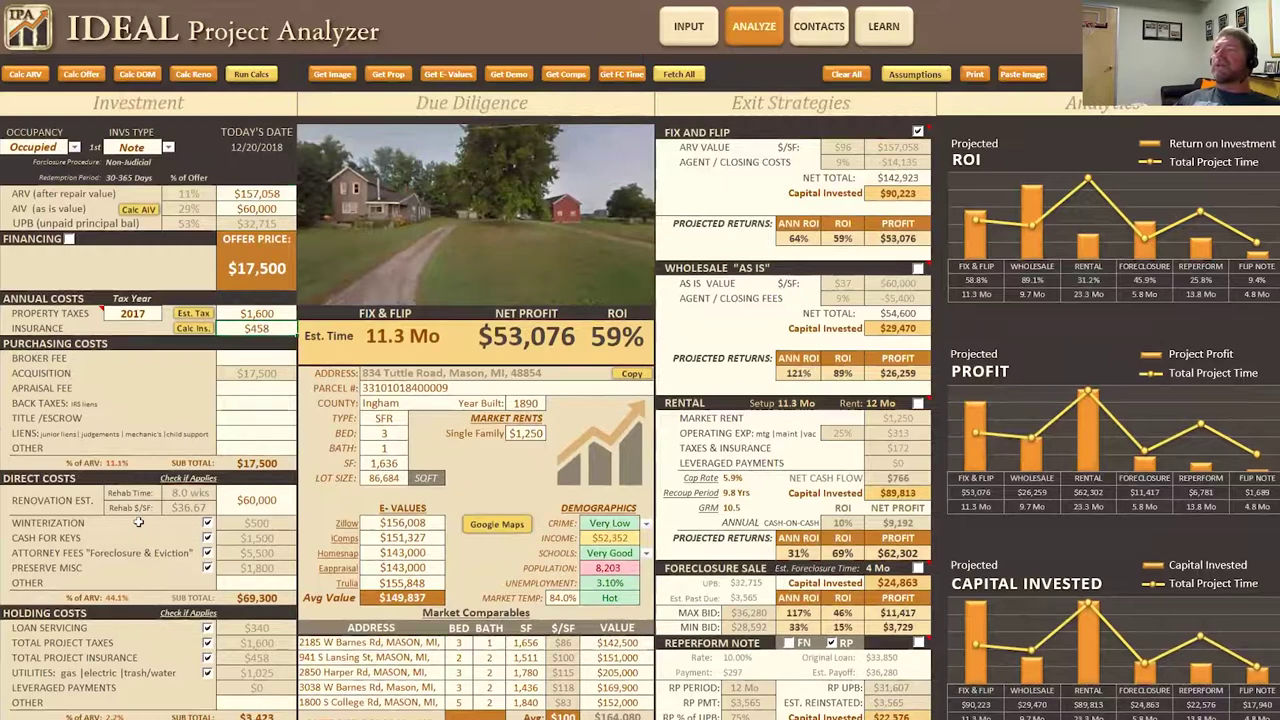
pyautogui.scroll(-11, 143, 492)
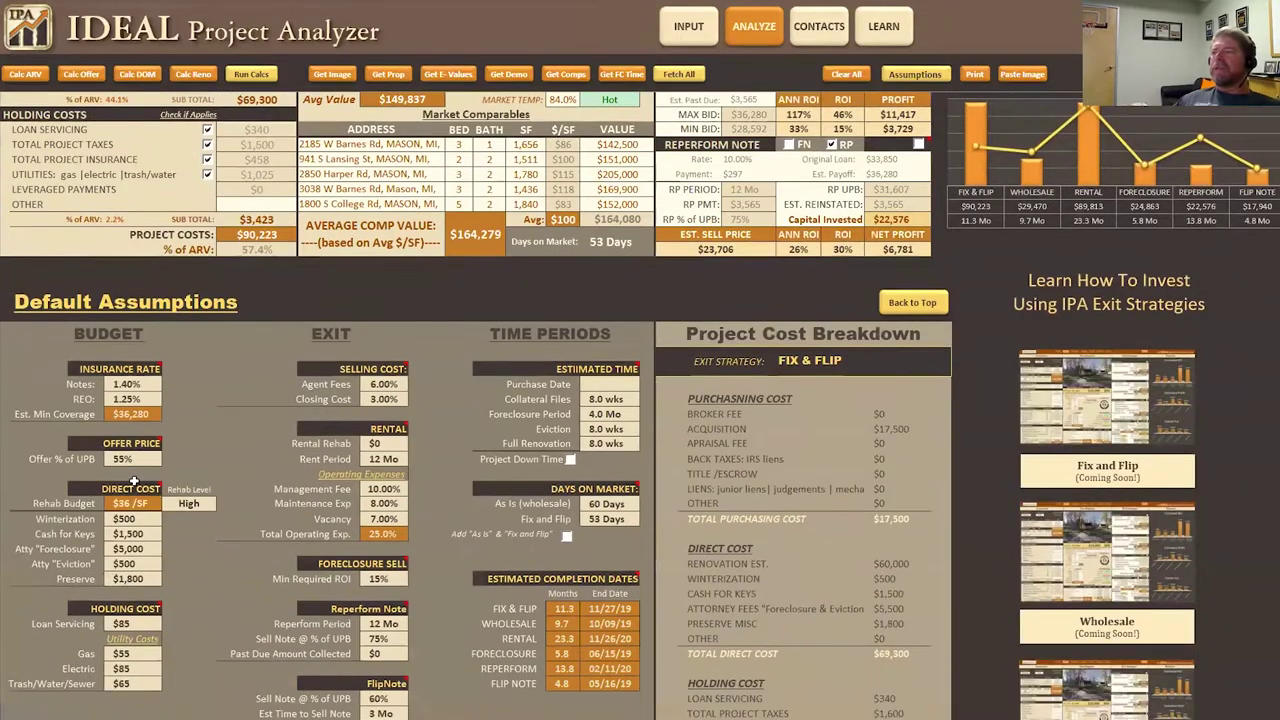
pyautogui.moveTo(158, 367)
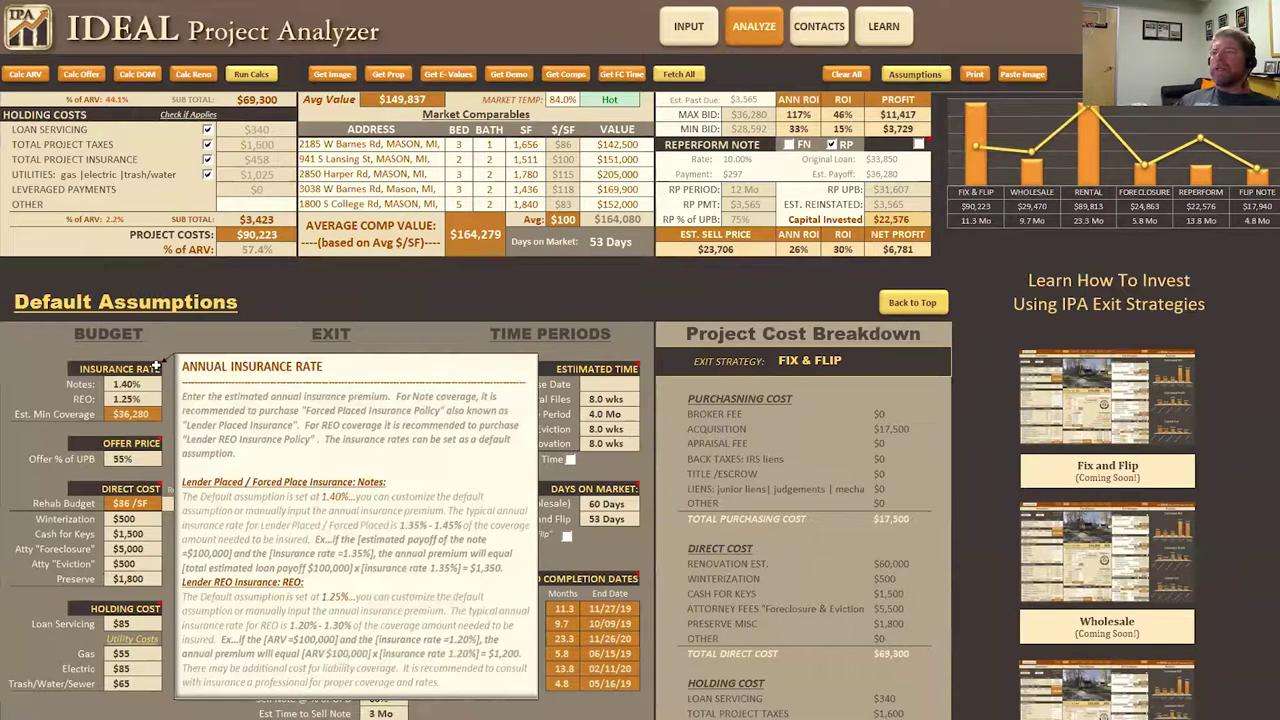
# Change the default notes insurance rate to 1.60%, then check the property's $458 Insurance cost.
pyautogui.click(133, 384)
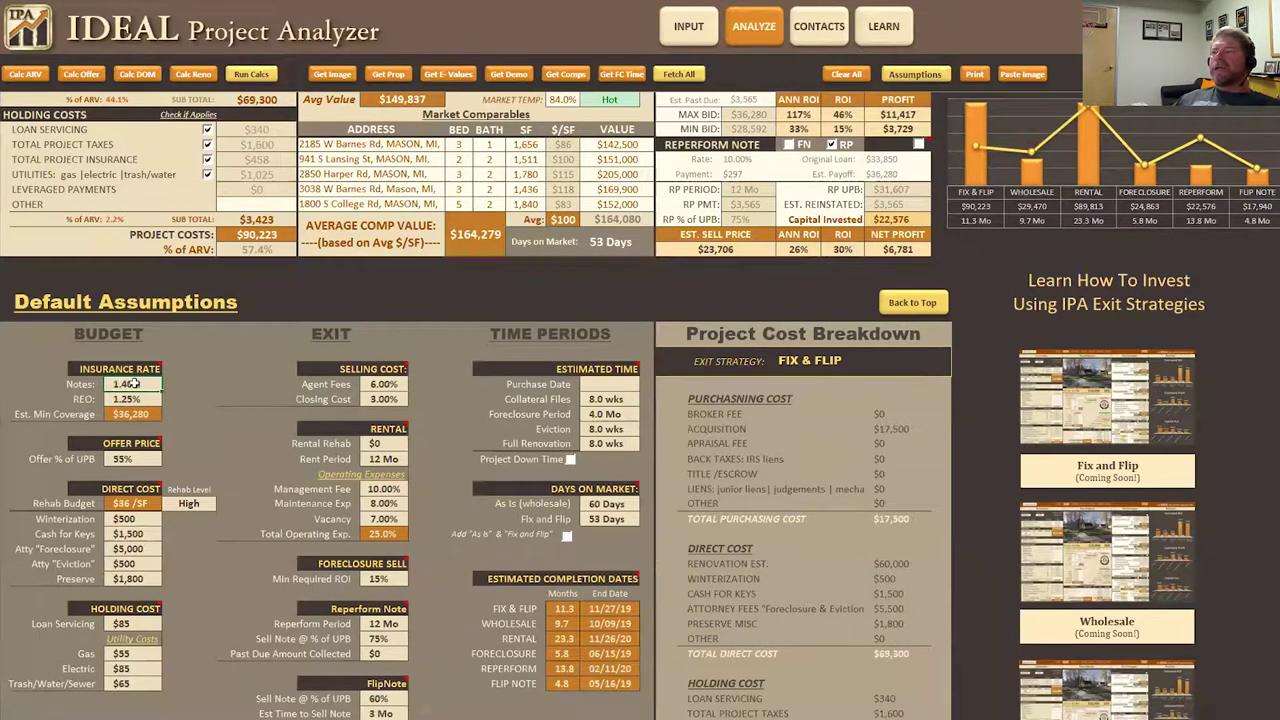
pyautogui.write('1')
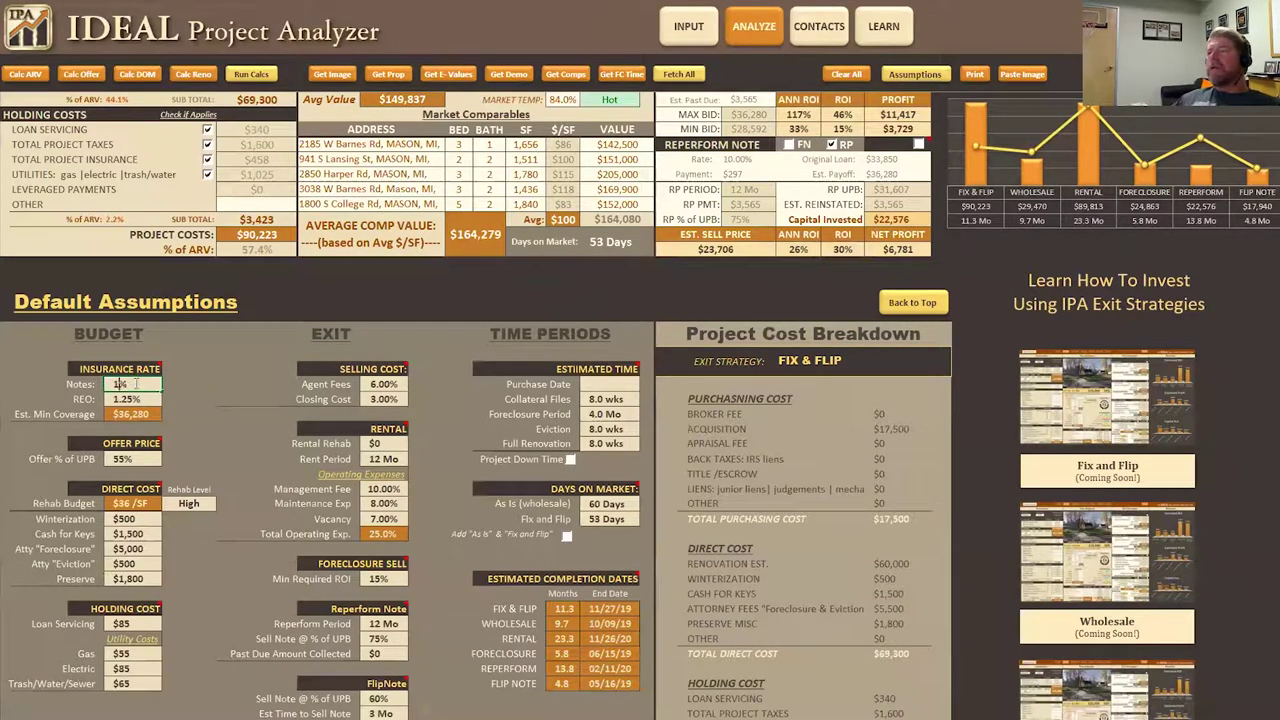
pyautogui.write('.6')
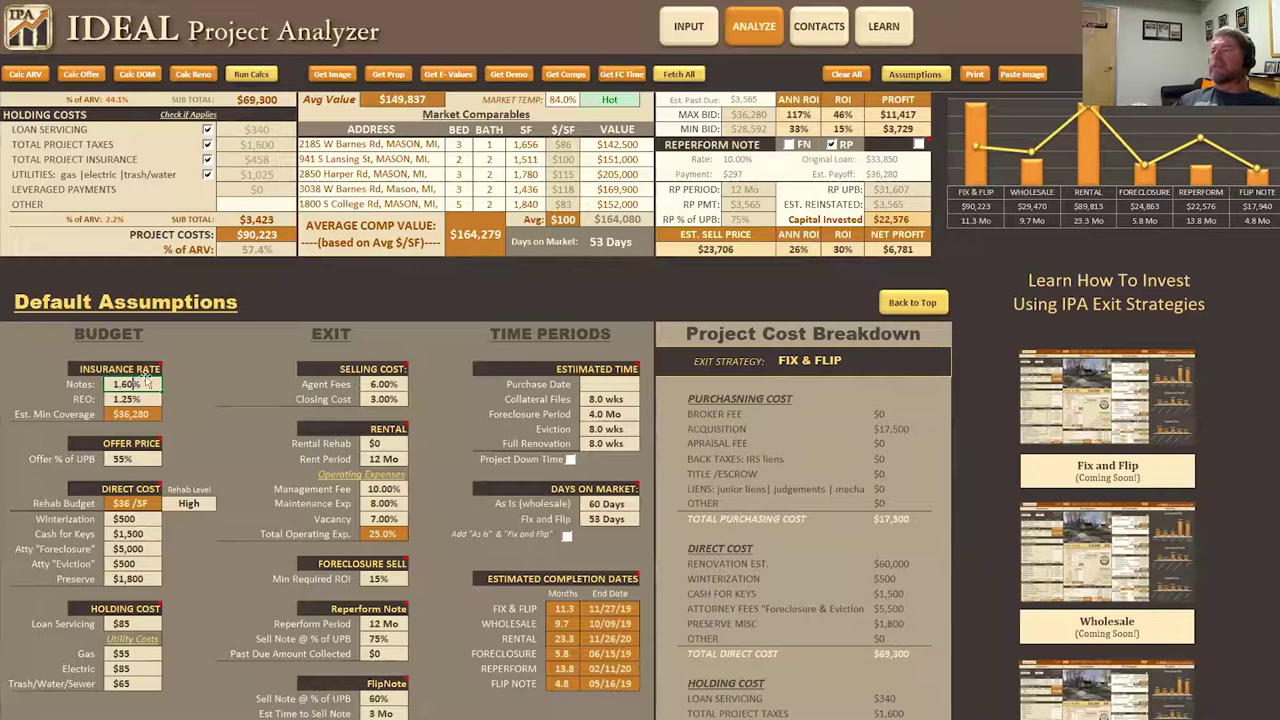
pyautogui.click(140, 399)
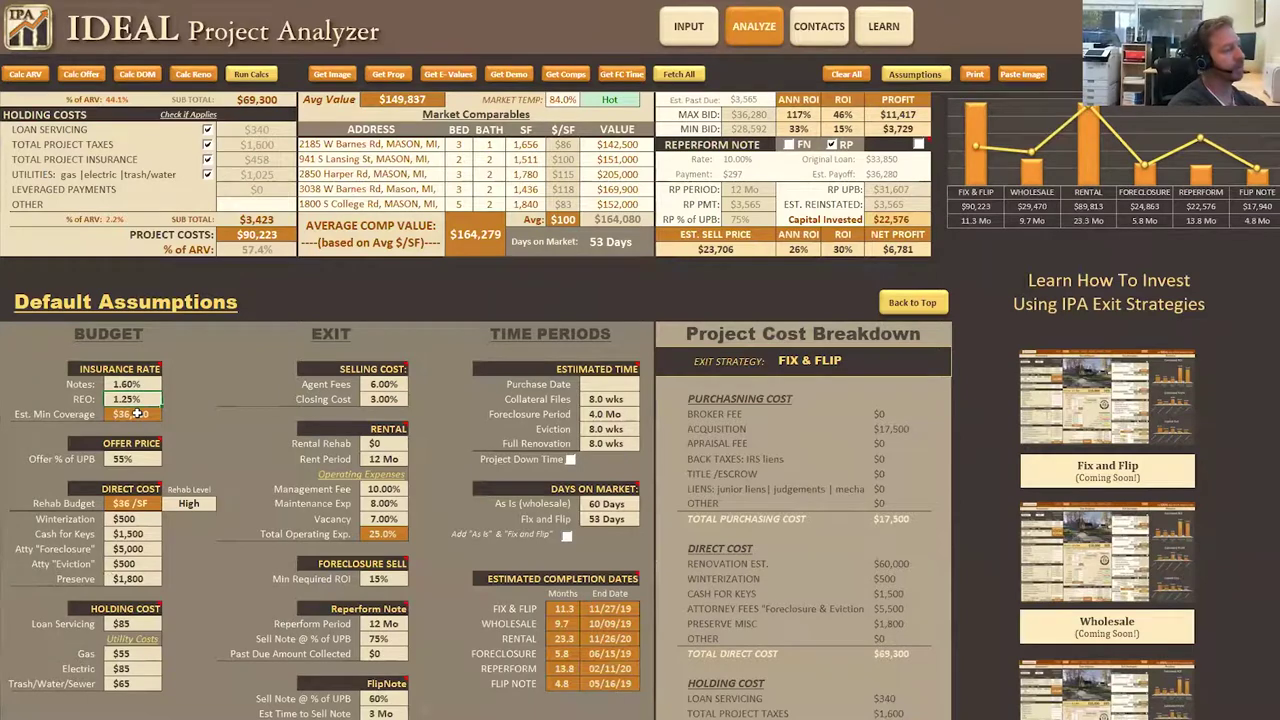
pyautogui.scroll(10, 137, 413)
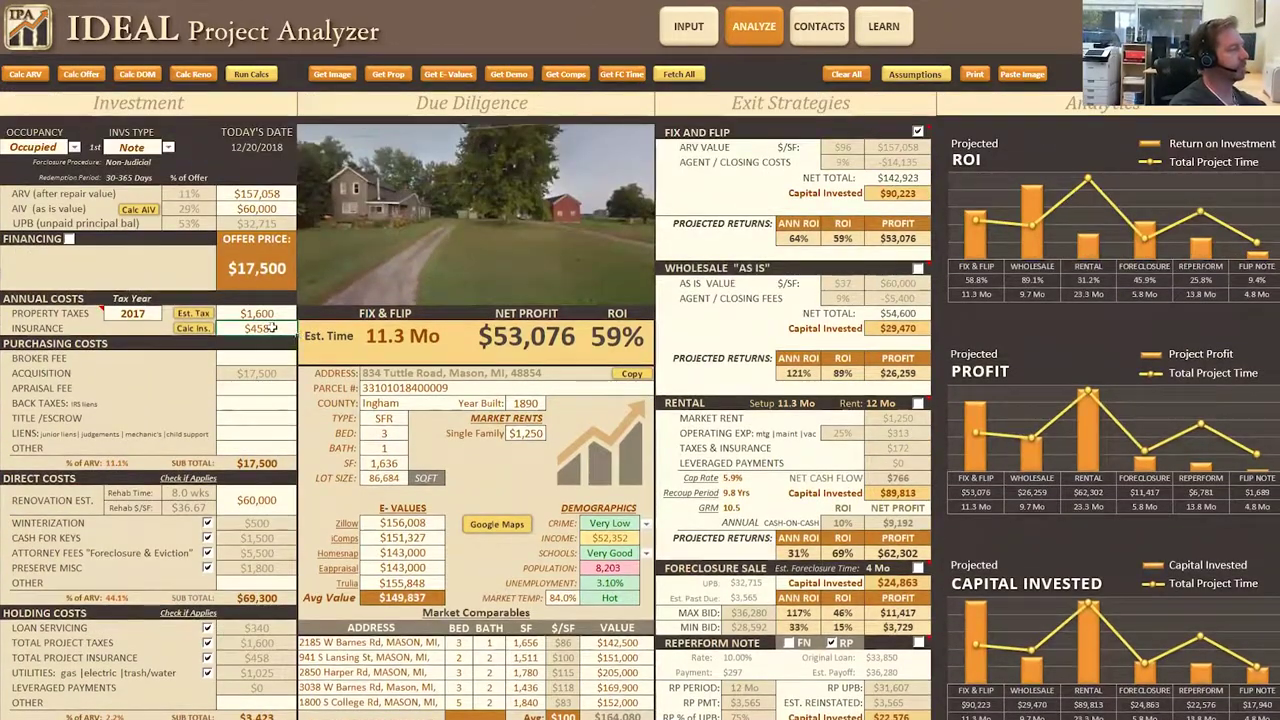
pyautogui.scroll(-9, 240, 388)
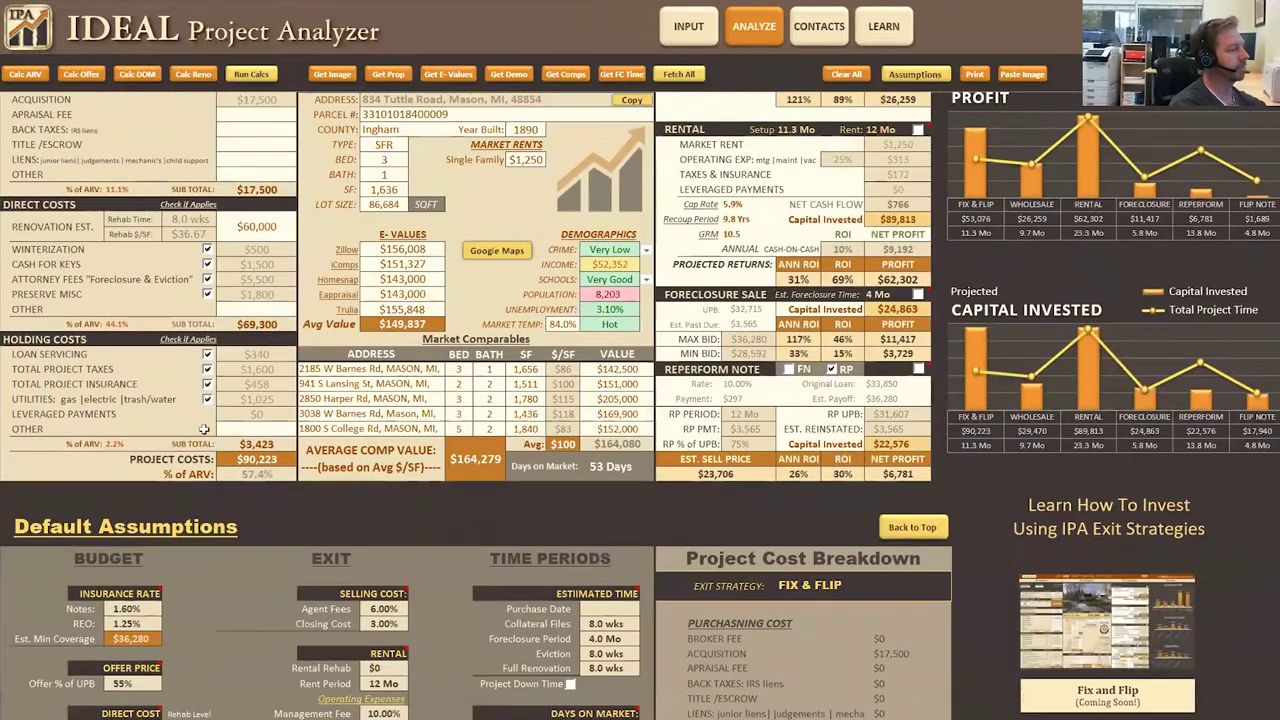
pyautogui.scroll(10, 145, 489)
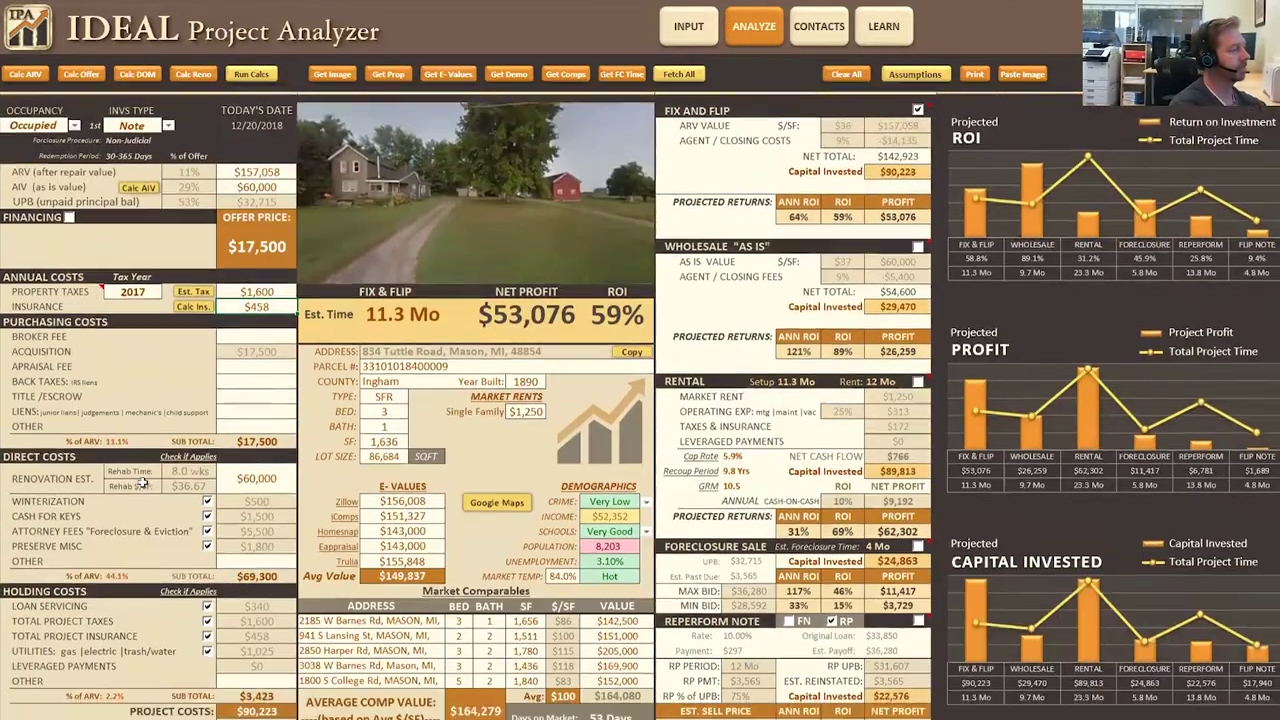
pyautogui.scroll(-7, 110, 538)
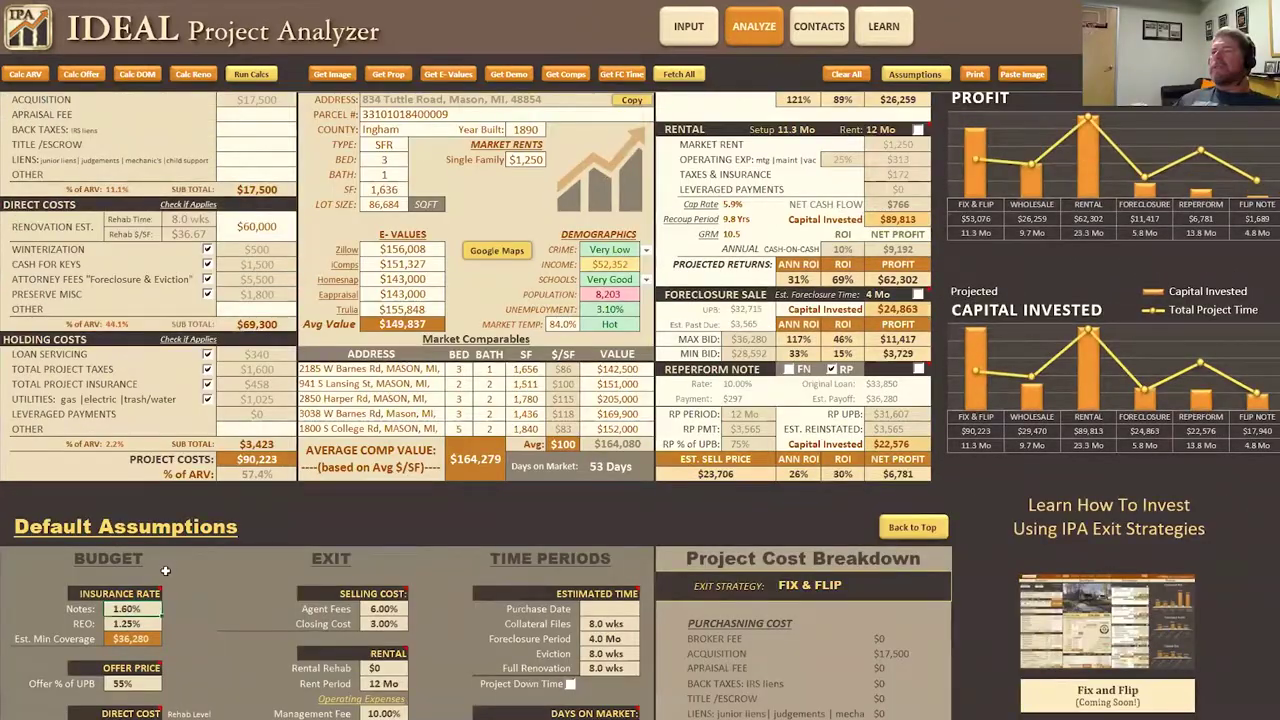
pyautogui.scroll(7, 165, 565)
pyautogui.click(255, 328)
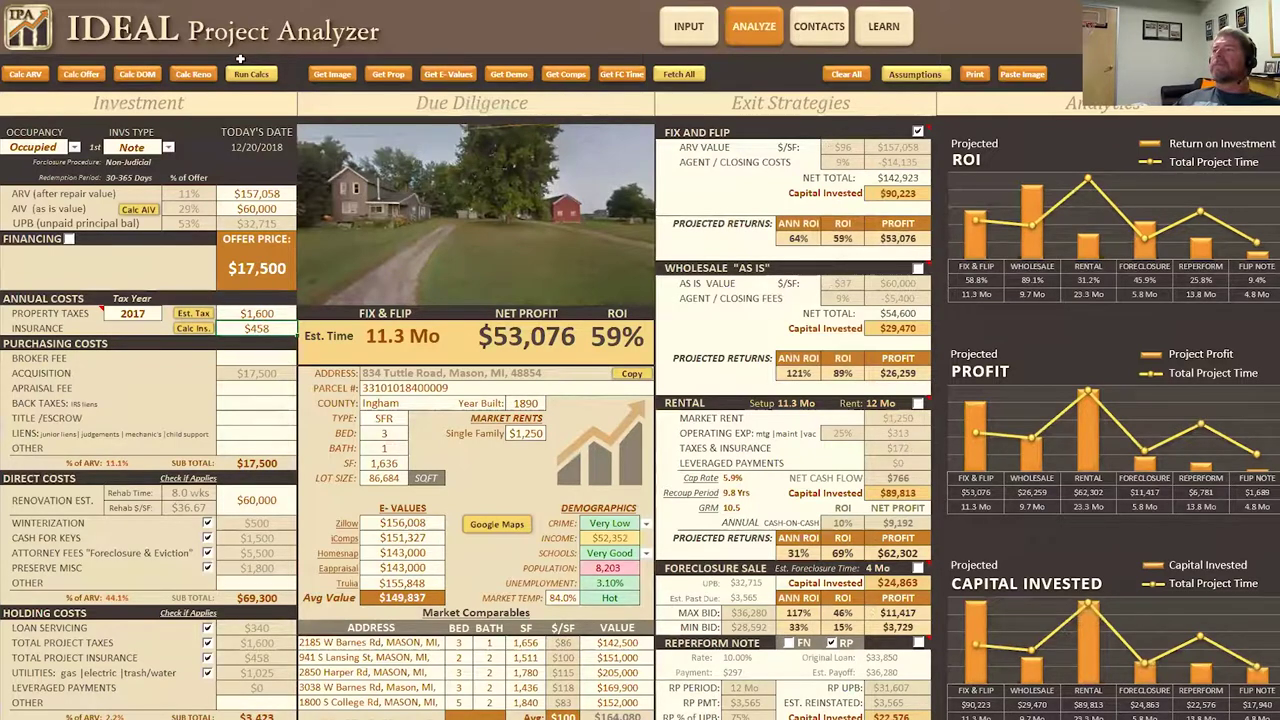
pyautogui.click(193, 330)
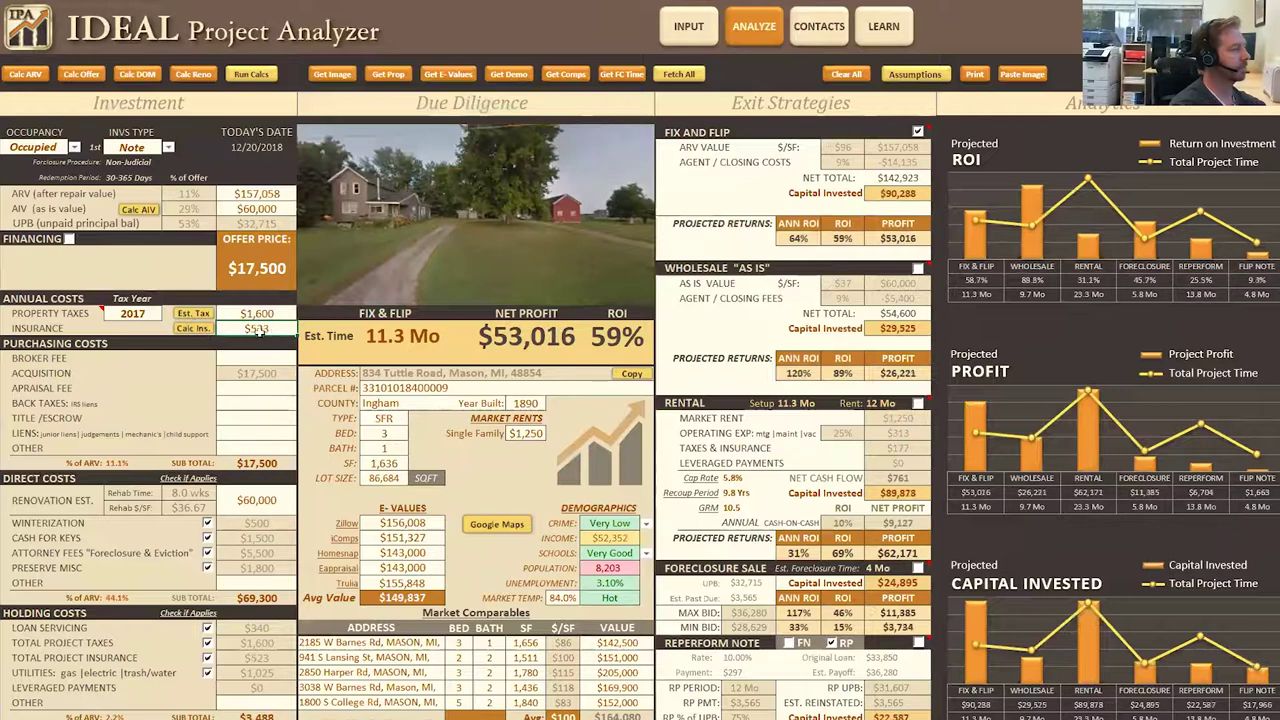
pyautogui.scroll(-10, 258, 531)
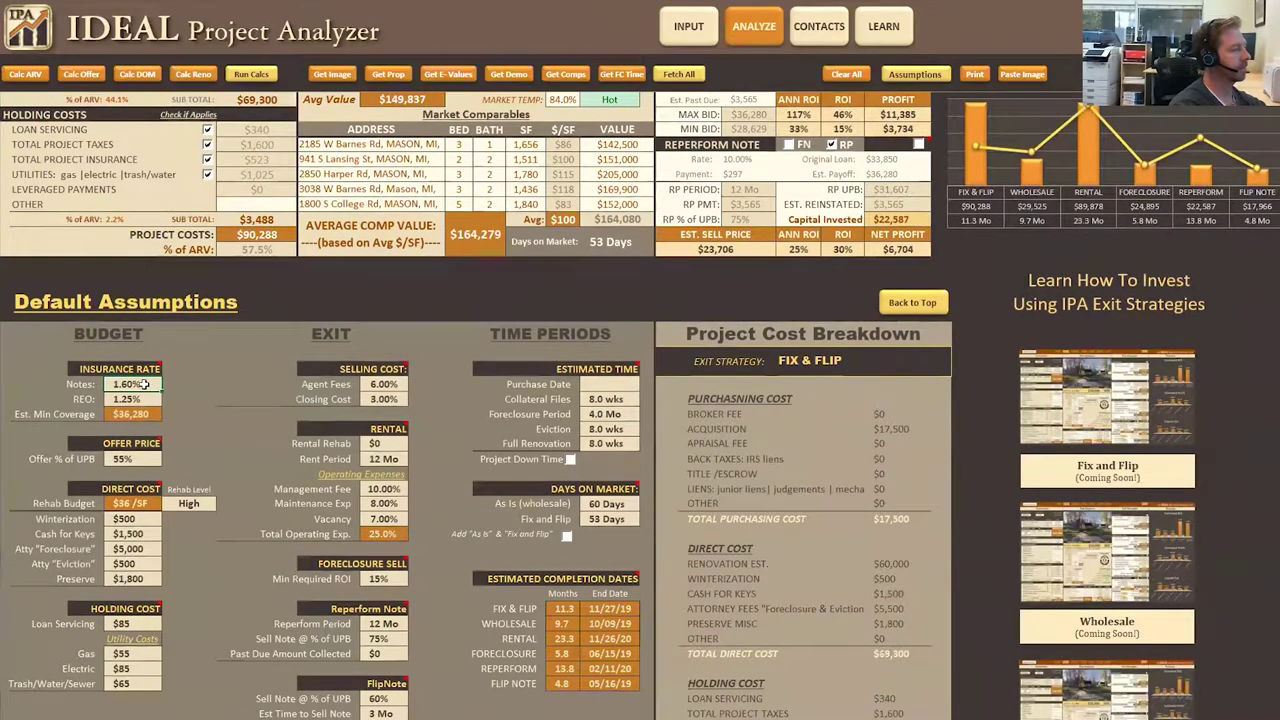
pyautogui.scroll(8, 147, 383)
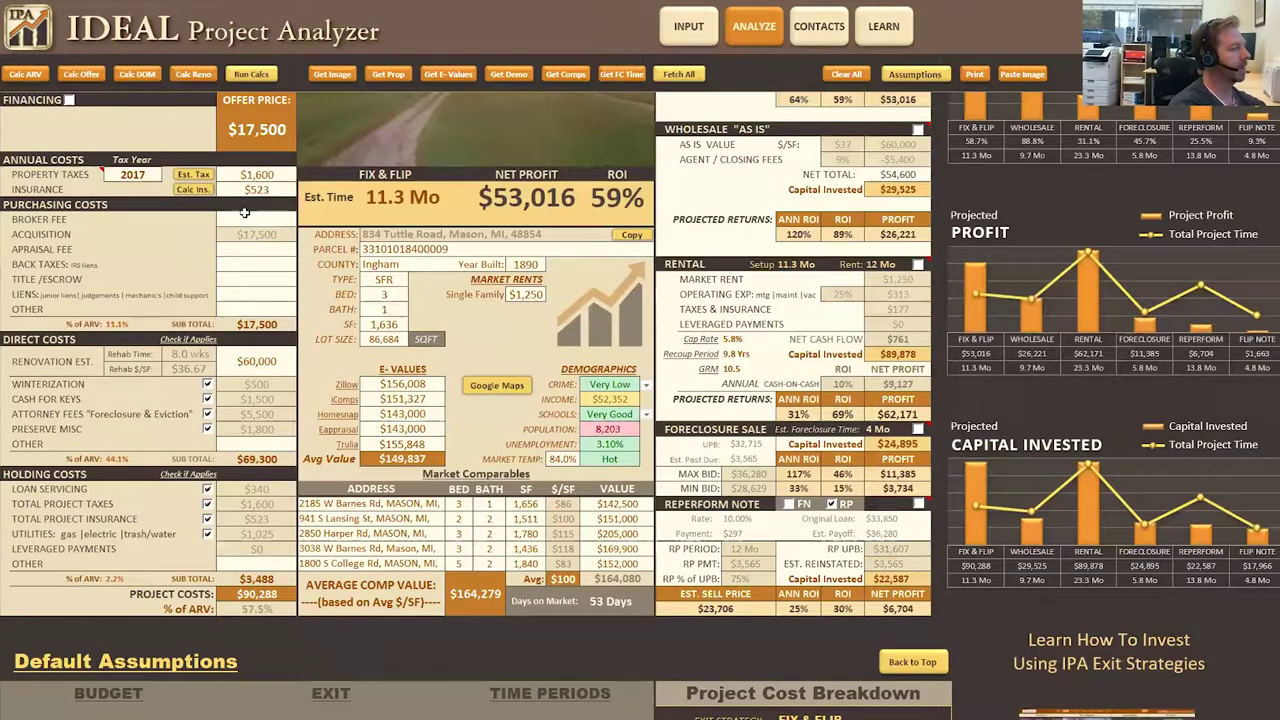
pyautogui.scroll(-4, 193, 367)
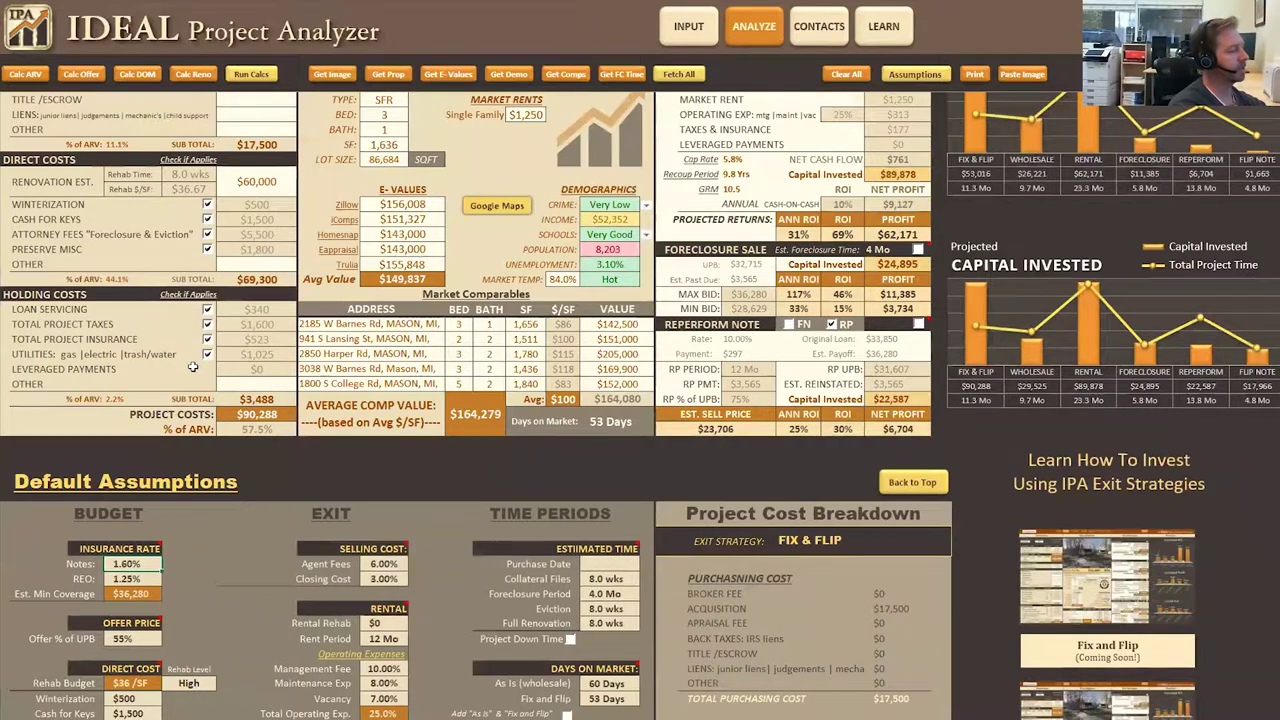
pyautogui.scroll(-1, 193, 367)
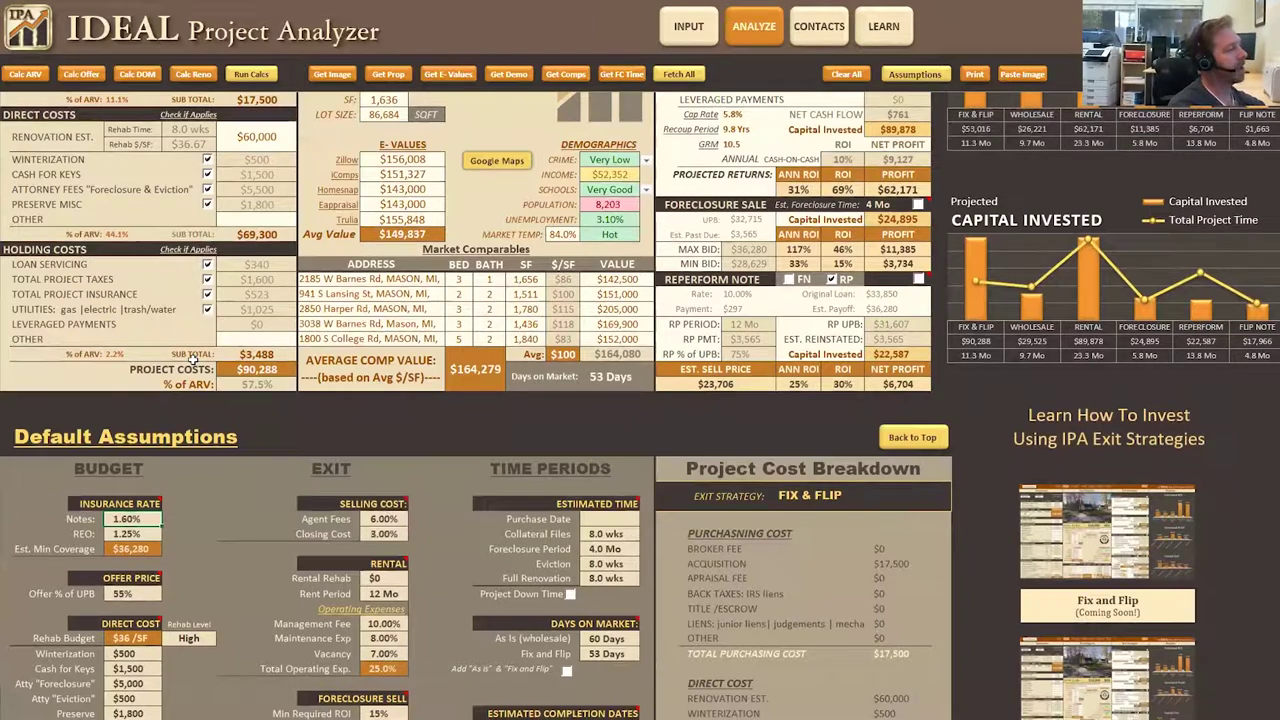
pyautogui.moveTo(158, 502)
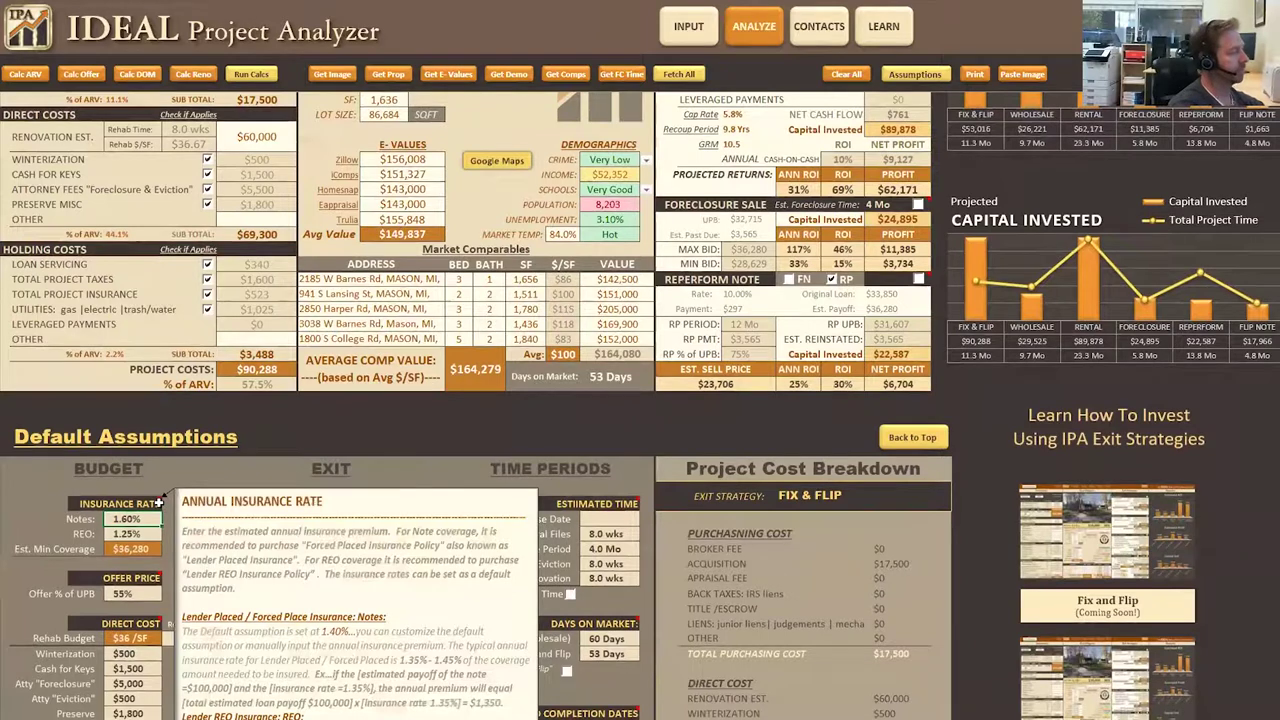
pyautogui.scroll(-2, 158, 502)
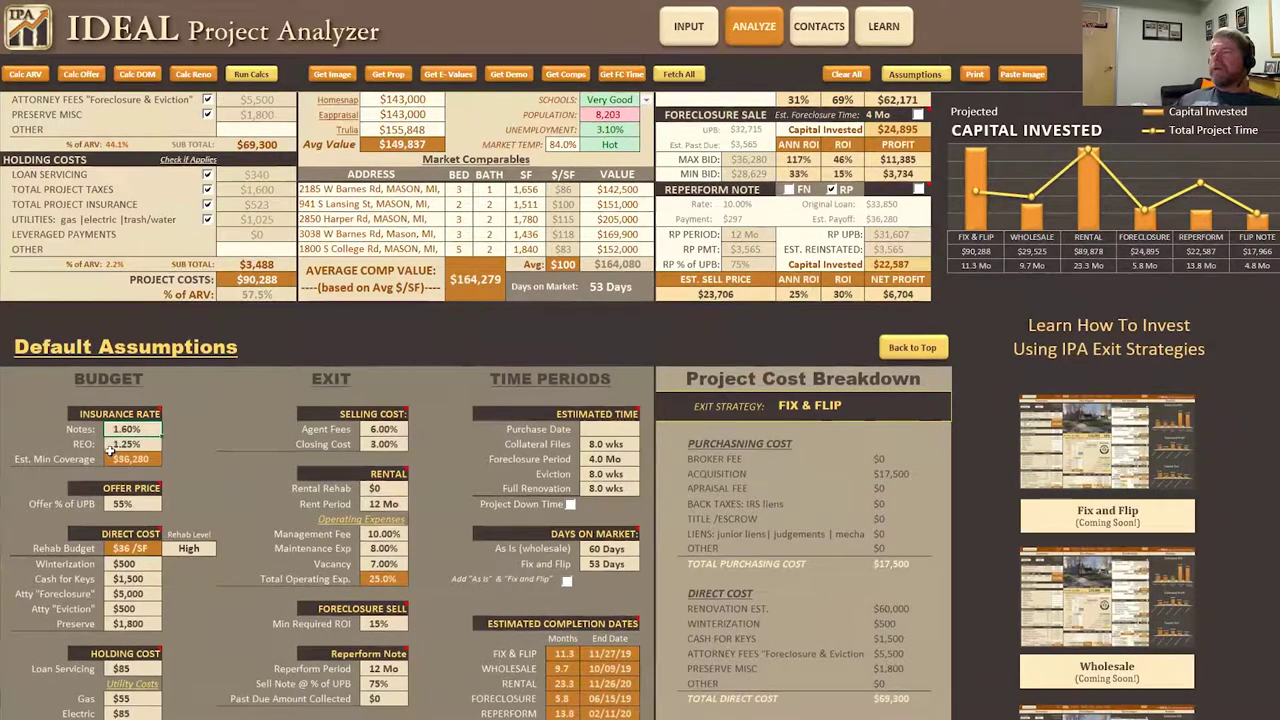
pyautogui.scroll(4, 205, 428)
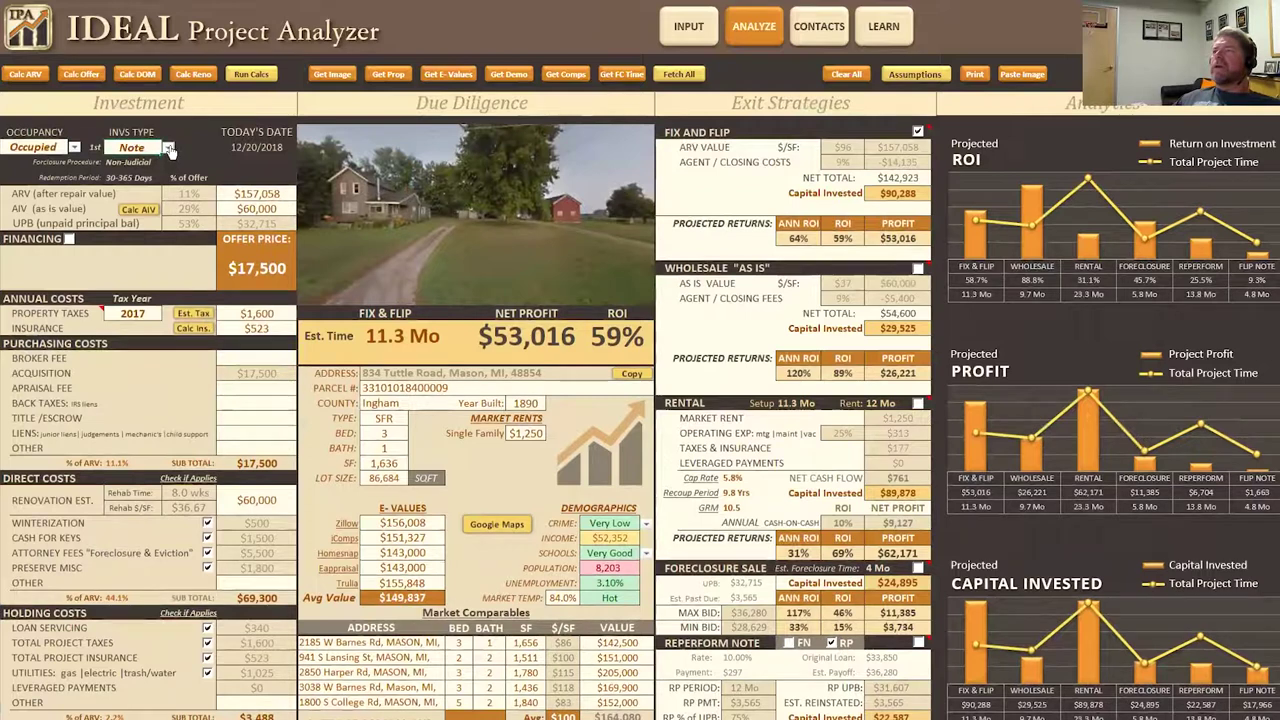
pyautogui.click(169, 148)
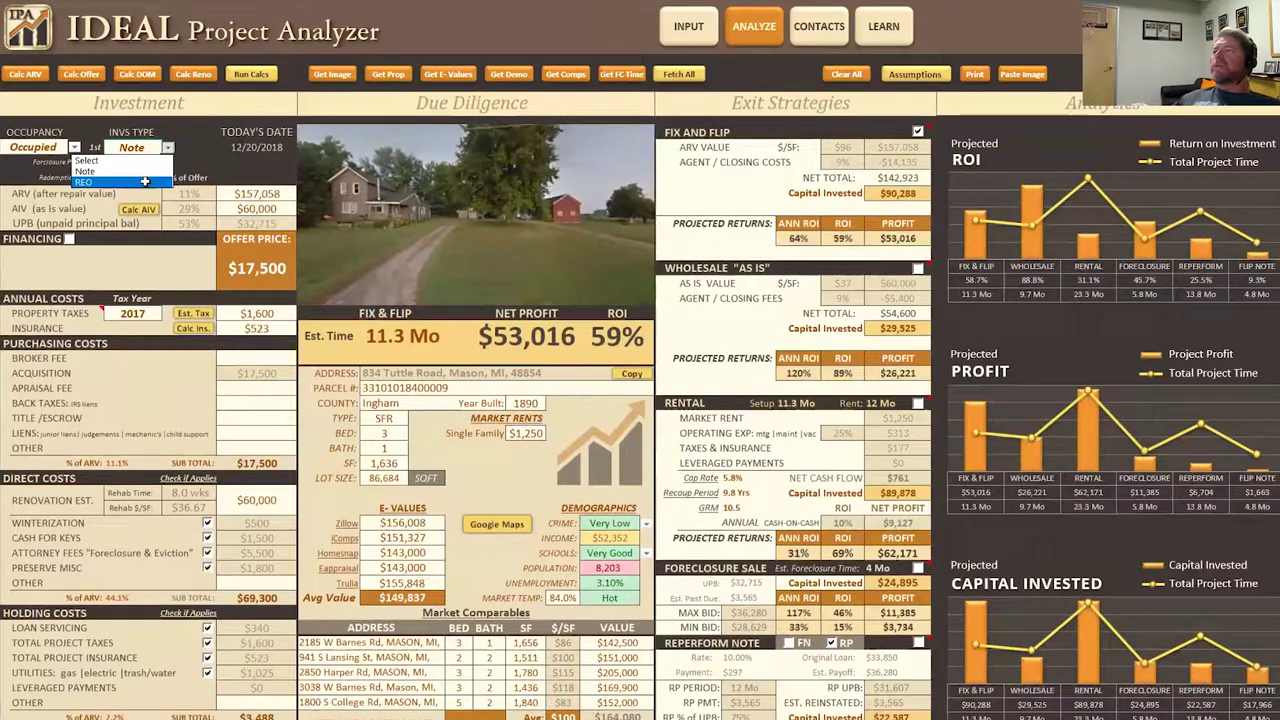
pyautogui.click(145, 181)
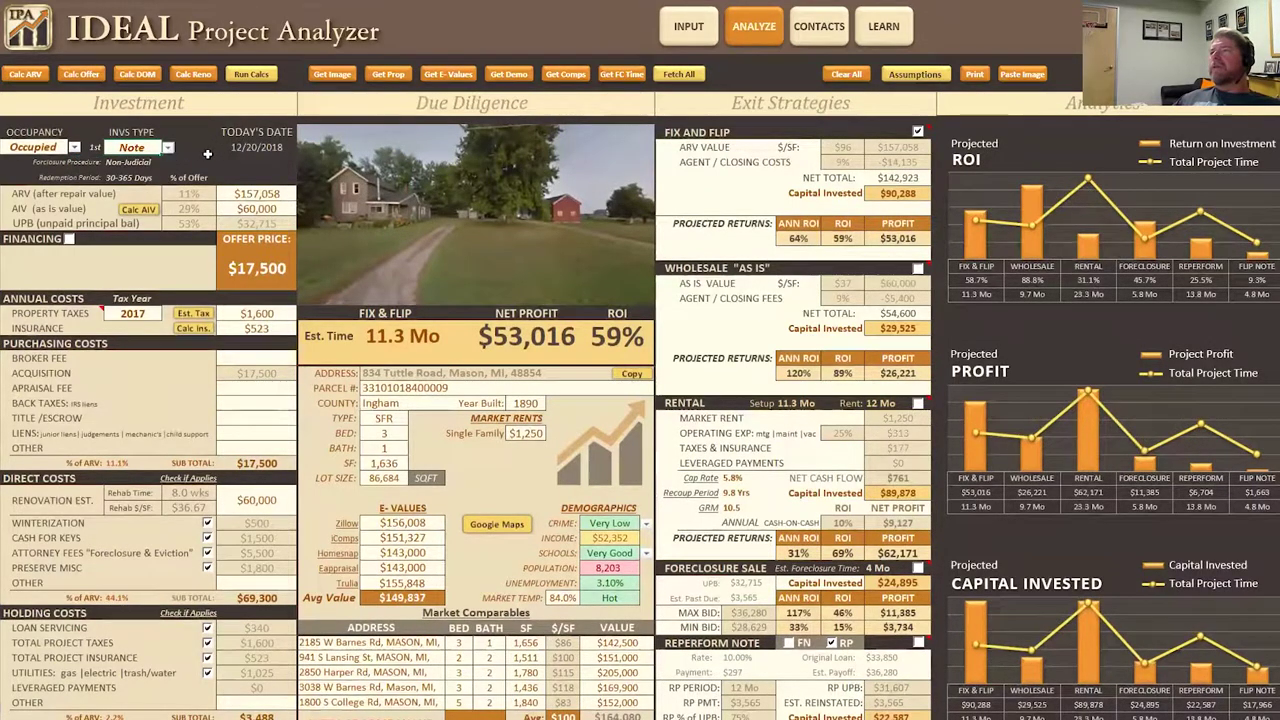
pyautogui.scroll(-5, 176, 334)
pyautogui.scroll(-2, 175, 430)
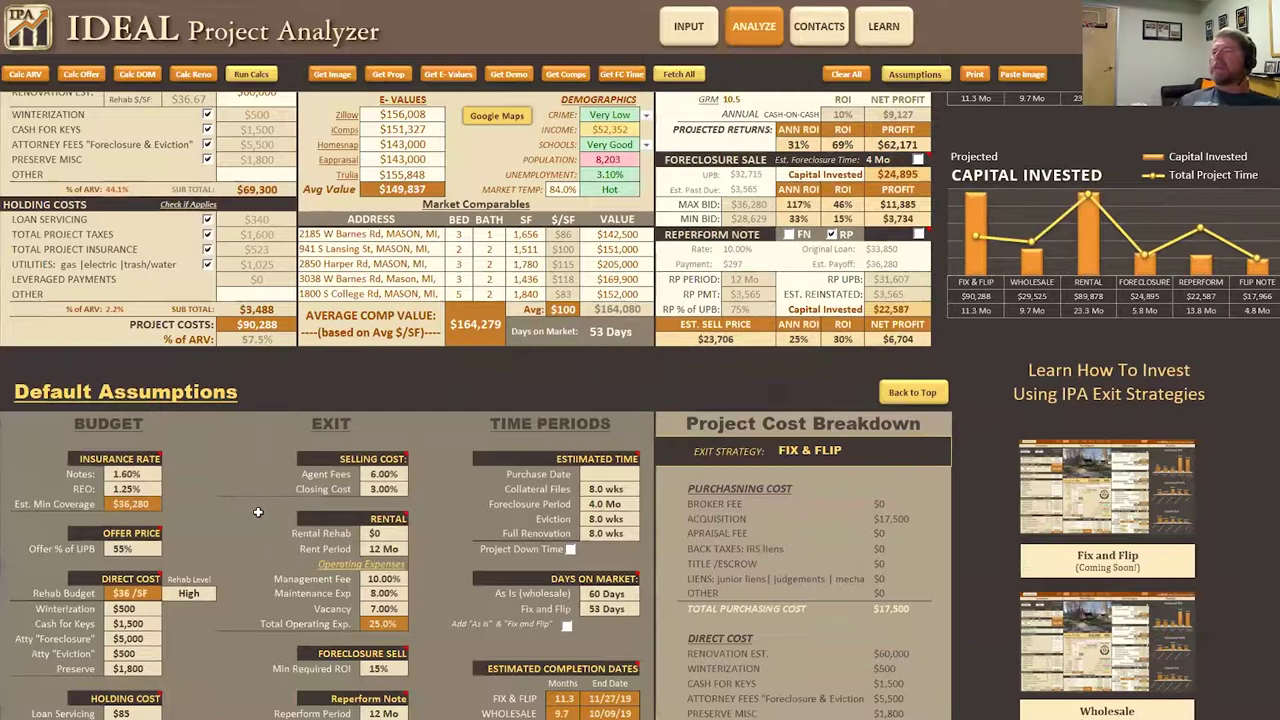
pyautogui.scroll(9, 258, 512)
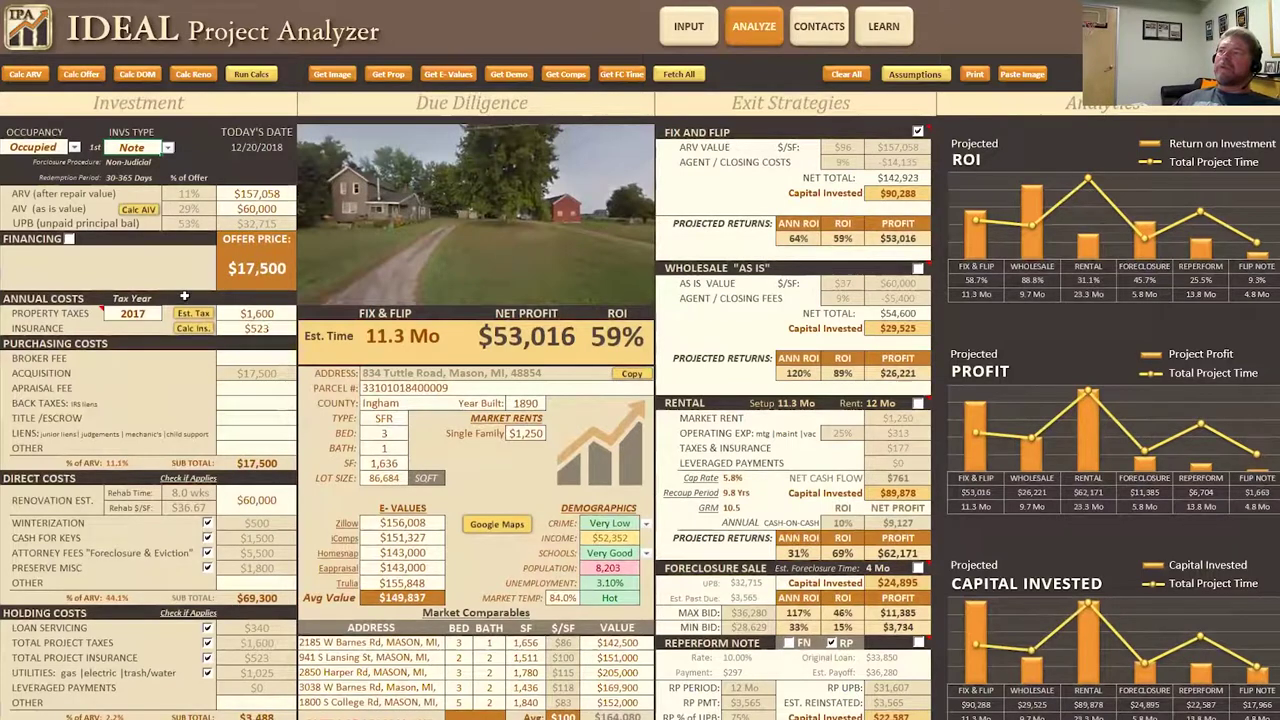
pyautogui.scroll(-10, 184, 296)
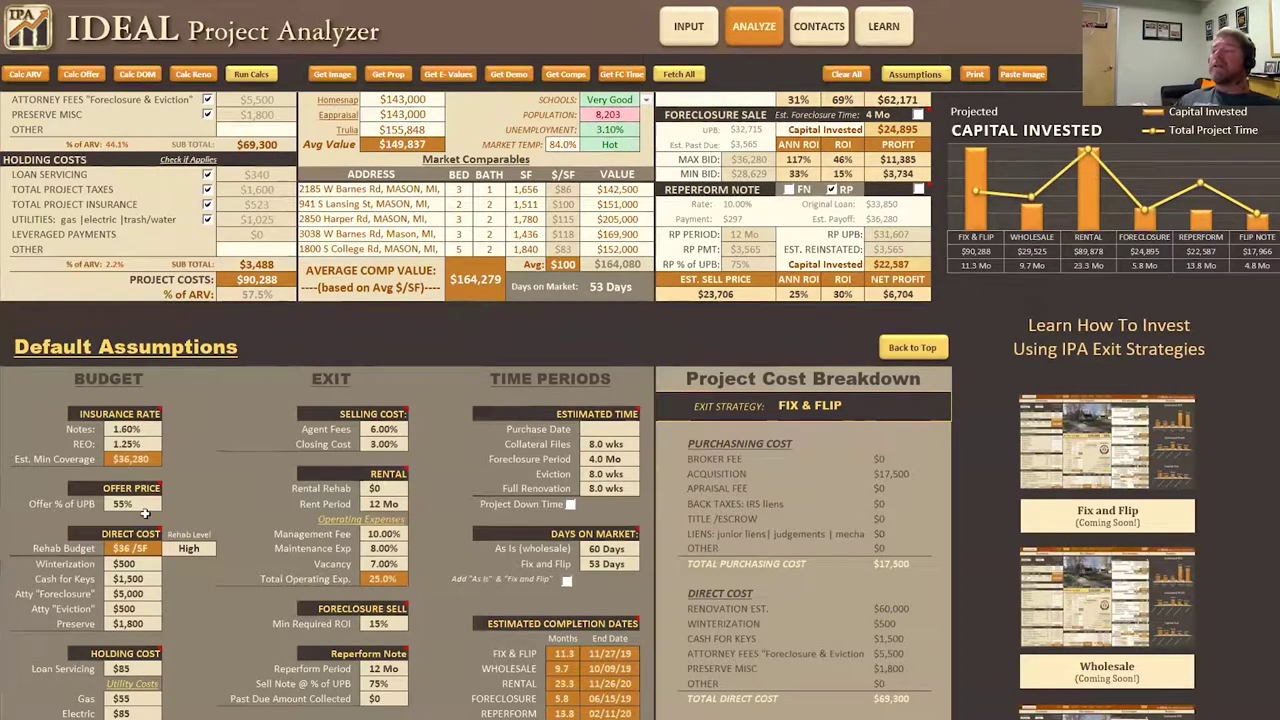
# Set Offer % of UPB to 60% and recalculate the offer price to $19,629.
pyautogui.click(145, 503)
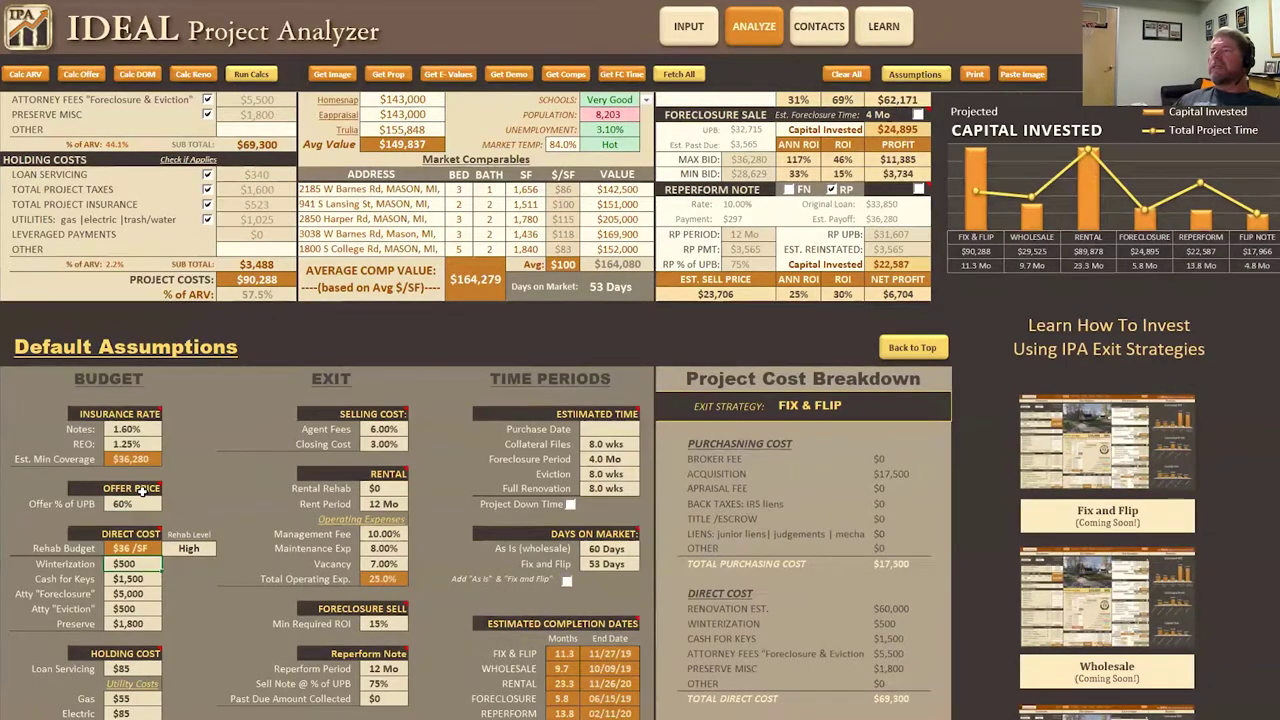
pyautogui.scroll(5, 145, 500)
pyautogui.scroll(5, 143, 490)
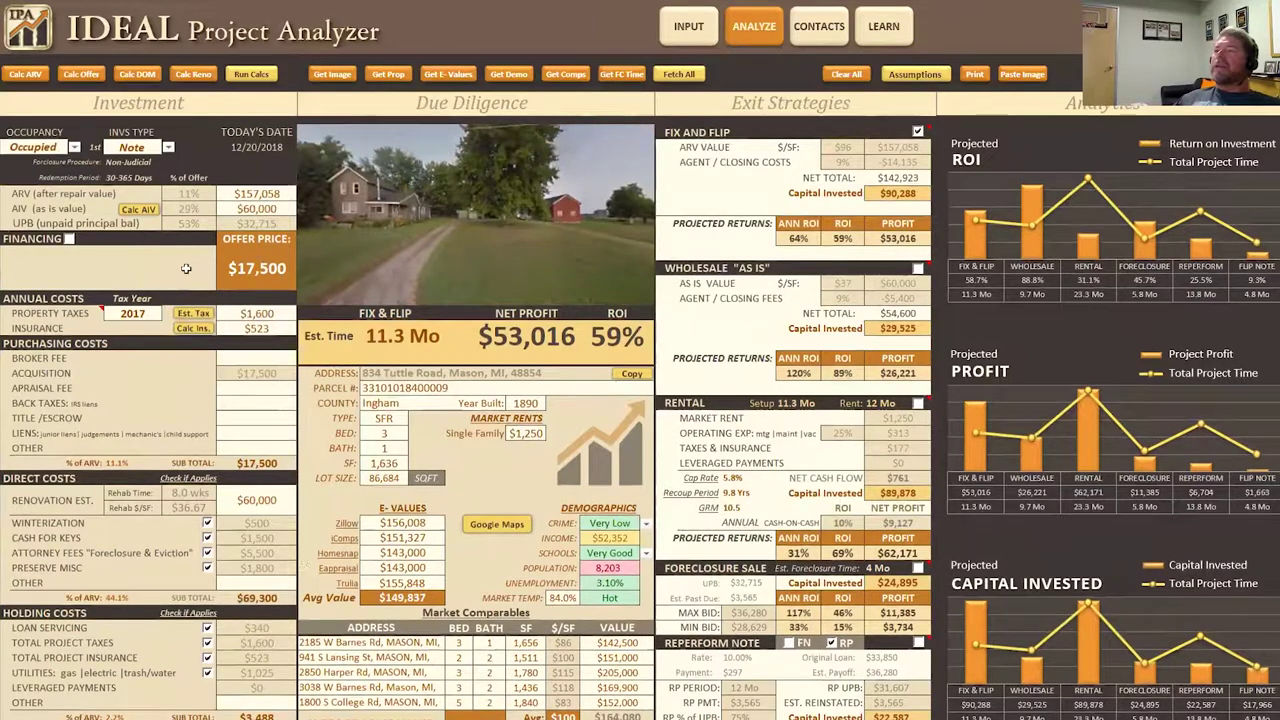
pyautogui.click(83, 76)
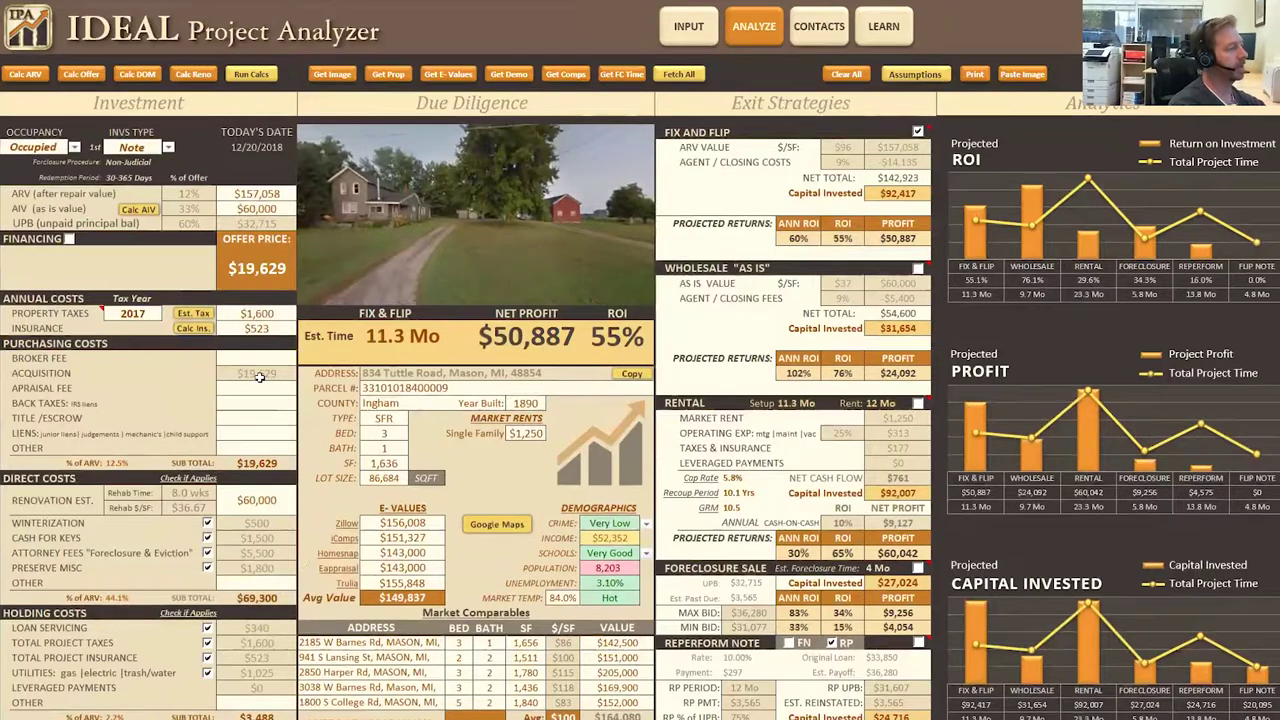
# Review the updated Fix & Flip results: $50,887 profit at 55% ROI.
pyautogui.scroll(-1, 259, 380)
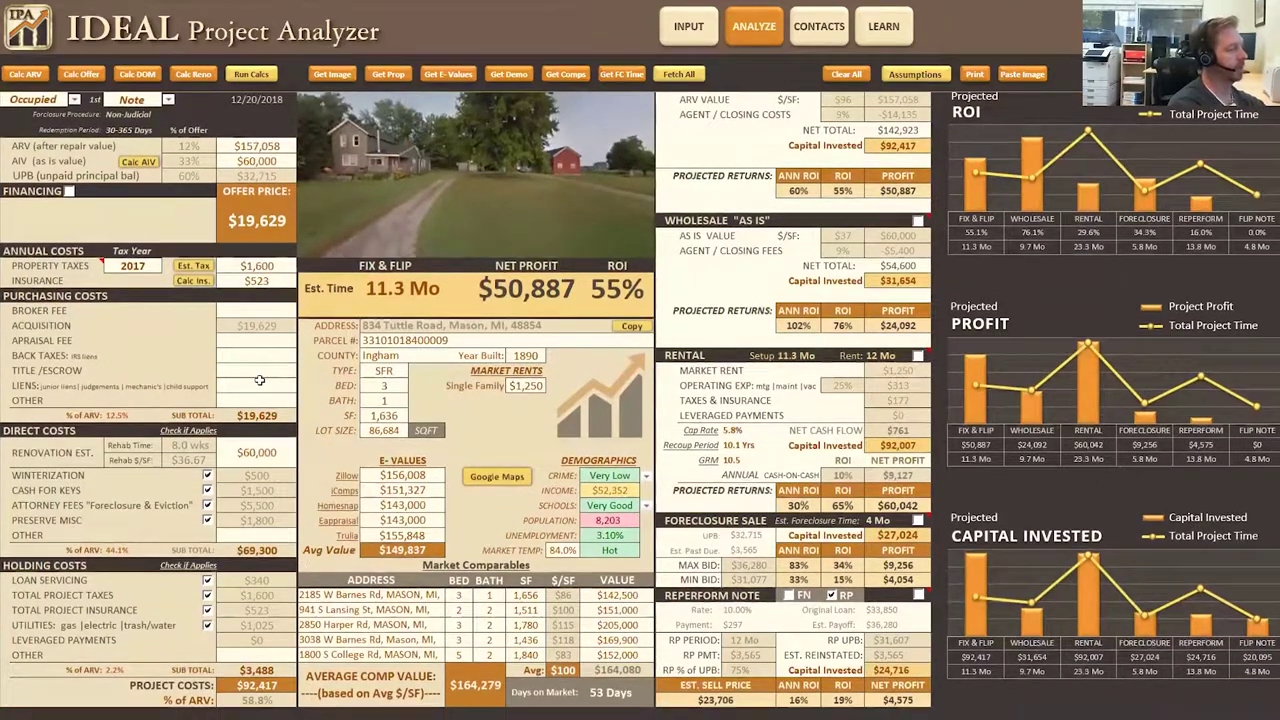
pyautogui.scroll(1, 259, 380)
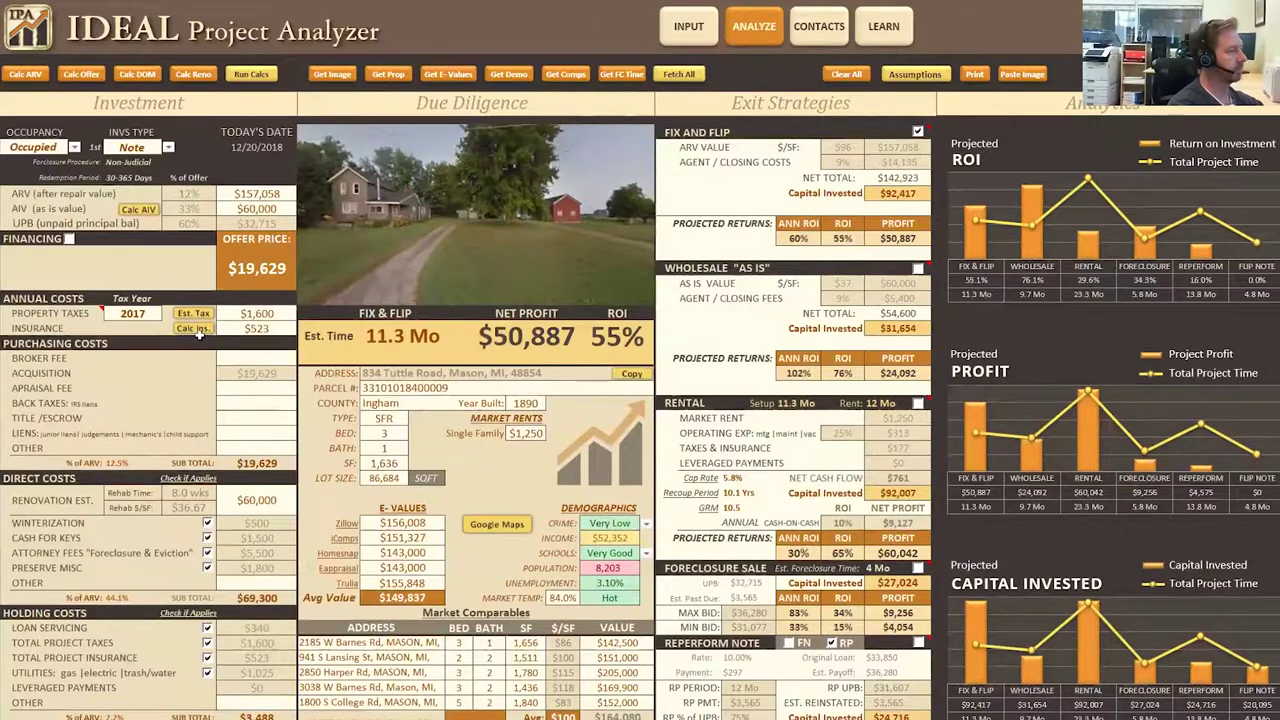
pyautogui.scroll(-5, 228, 345)
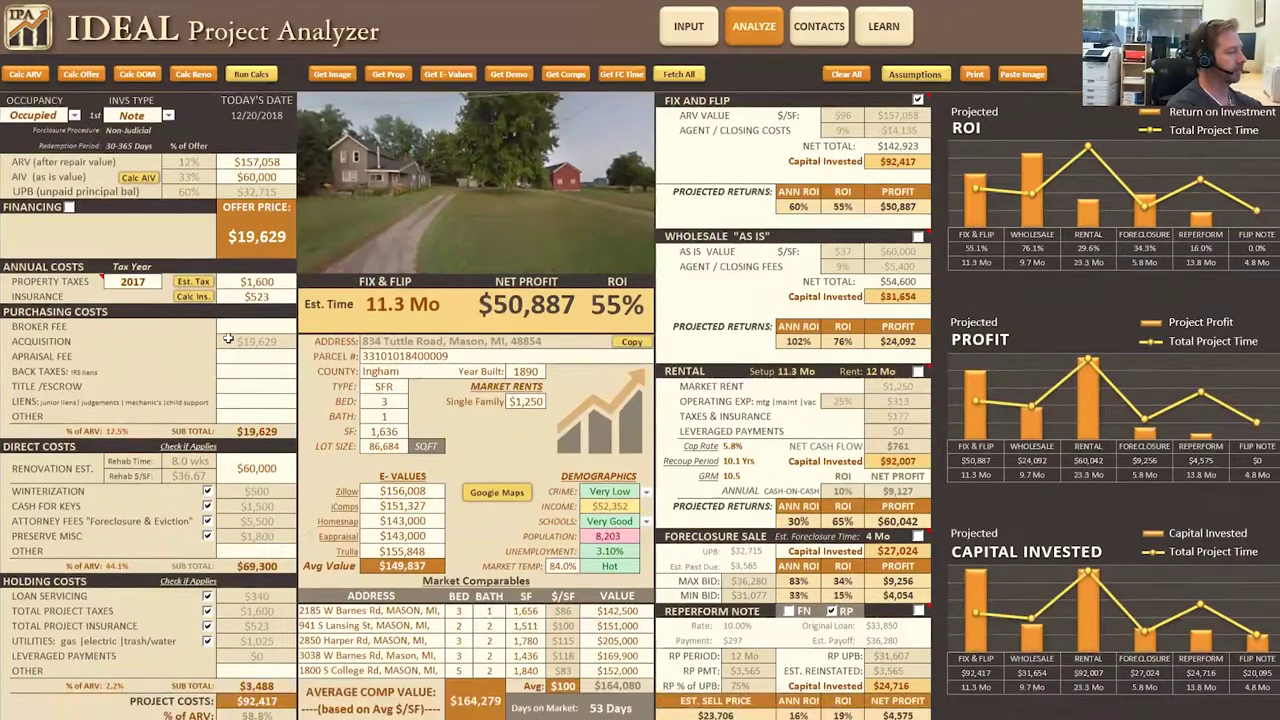
pyautogui.scroll(1, 229, 348)
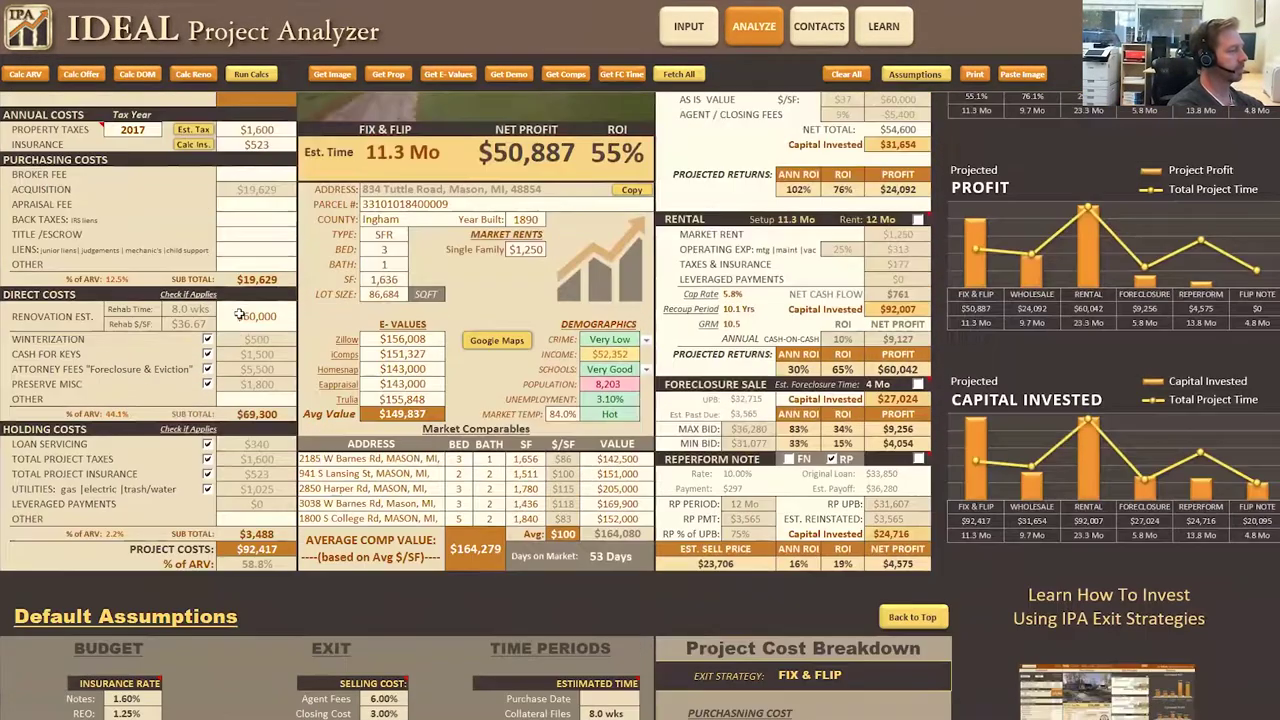
pyautogui.scroll(-5, 257, 271)
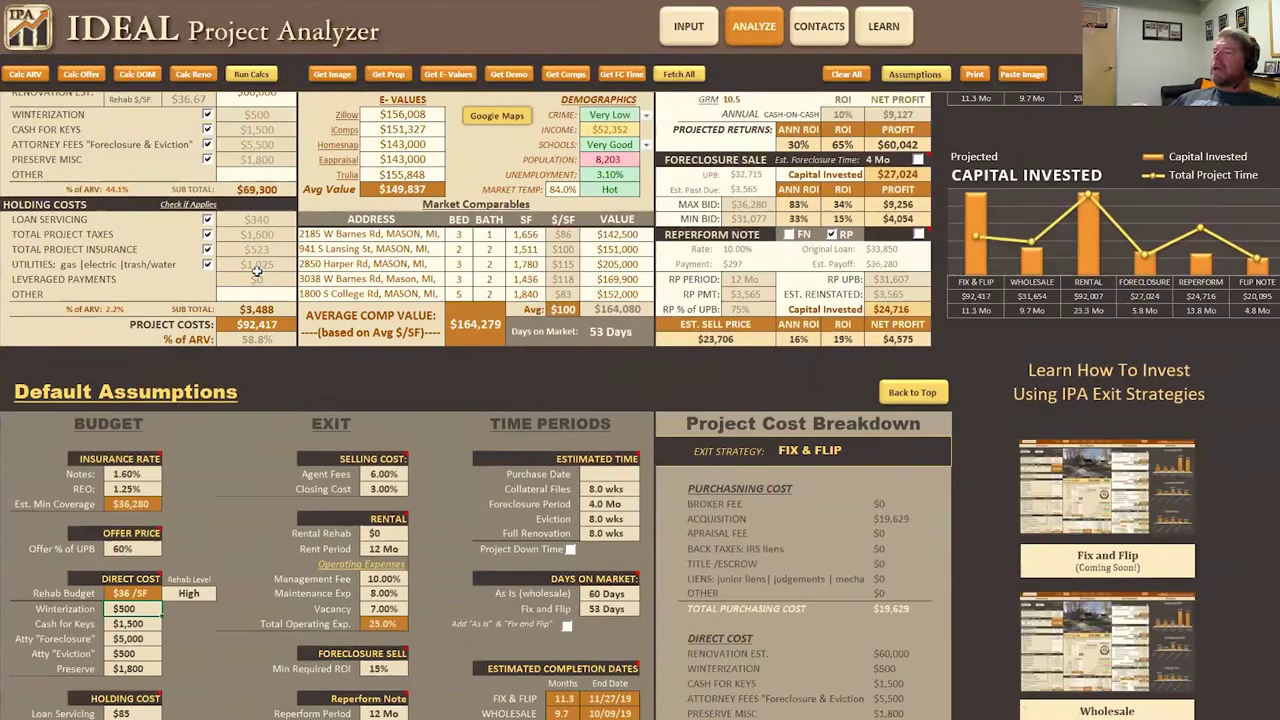
pyautogui.scroll(-1, 133, 669)
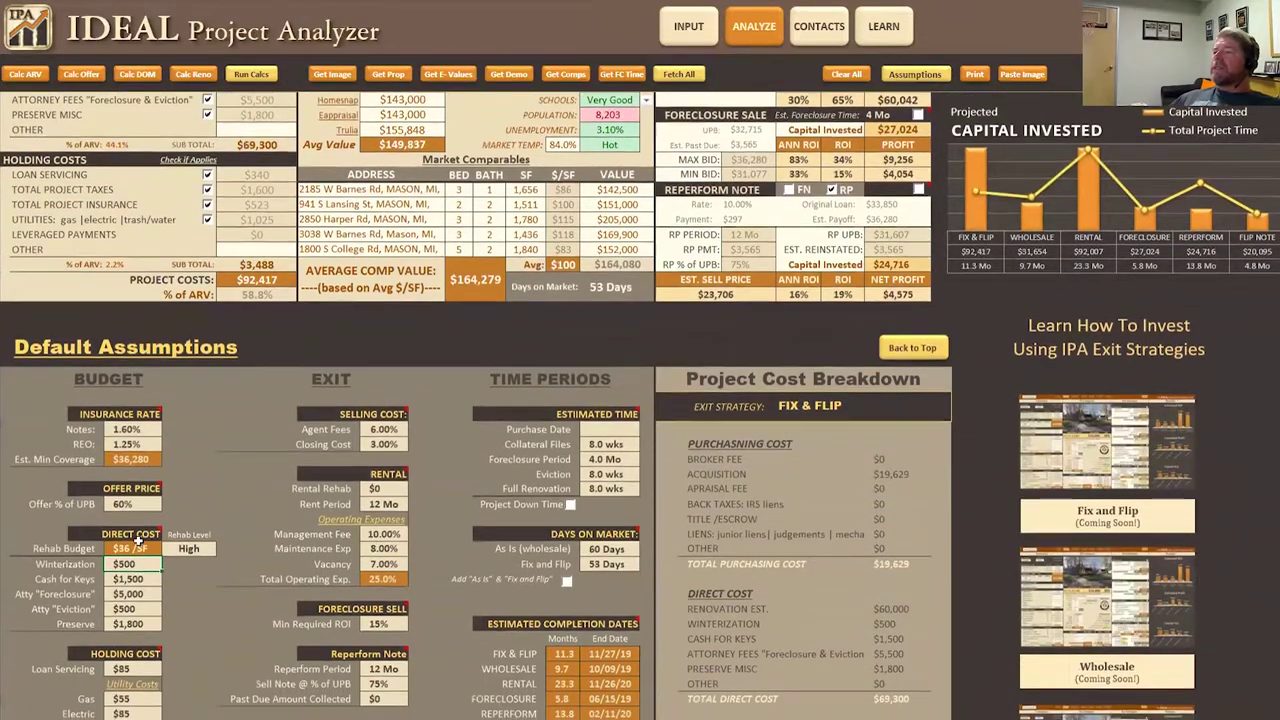
pyautogui.scroll(4, 238, 538)
pyautogui.scroll(2, 238, 538)
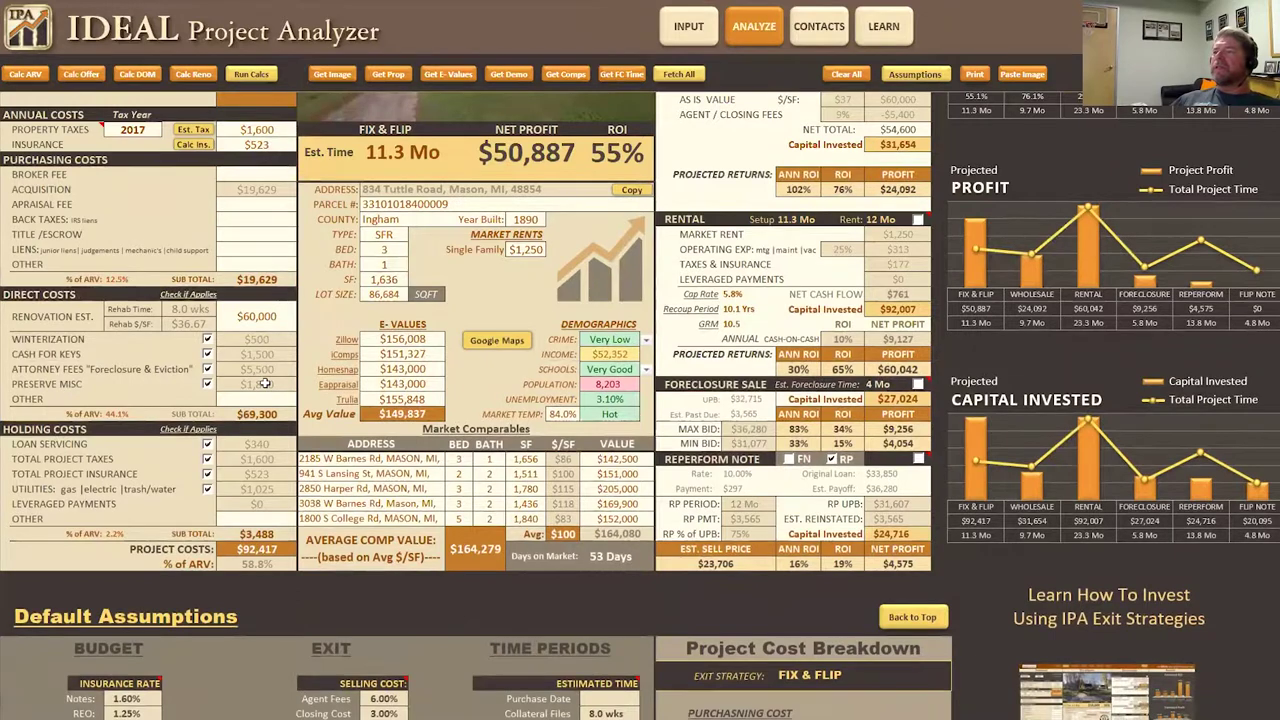
pyautogui.scroll(-5, 266, 390)
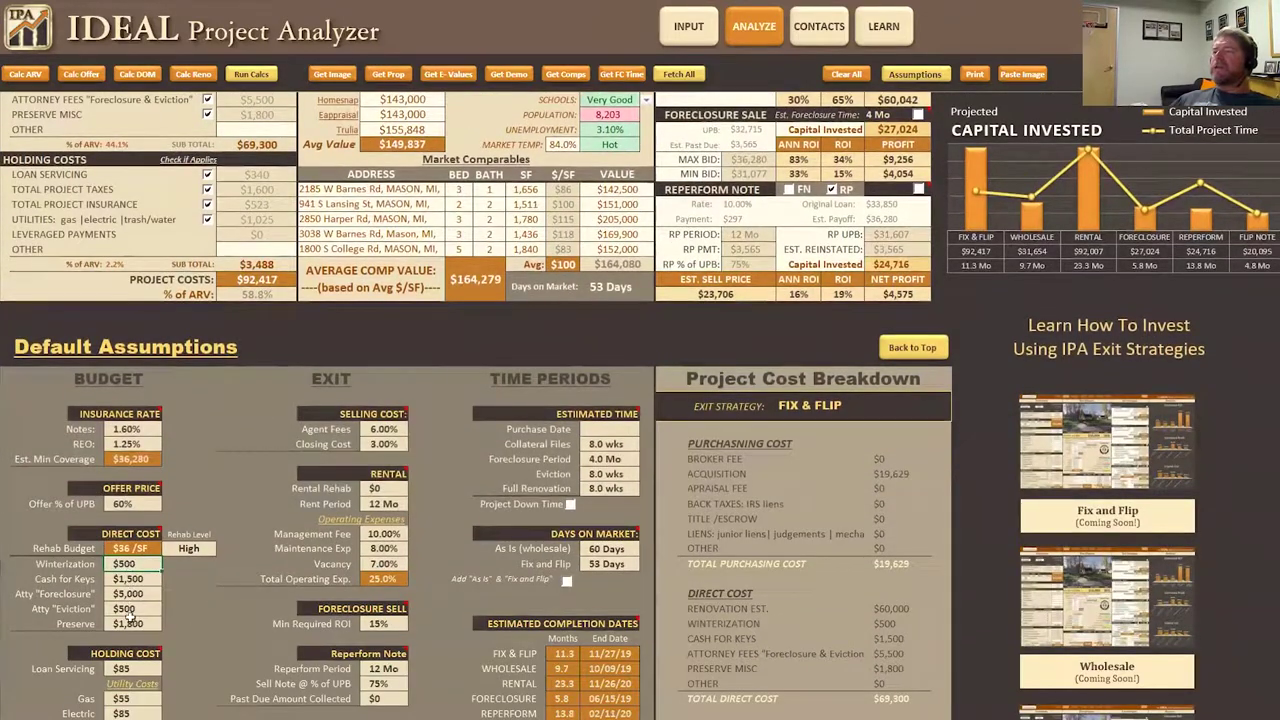
# Set the default foreclosure attorney fee to $2,500.
pyautogui.click(130, 623)
pyautogui.click(122, 594)
pyautogui.write('25')
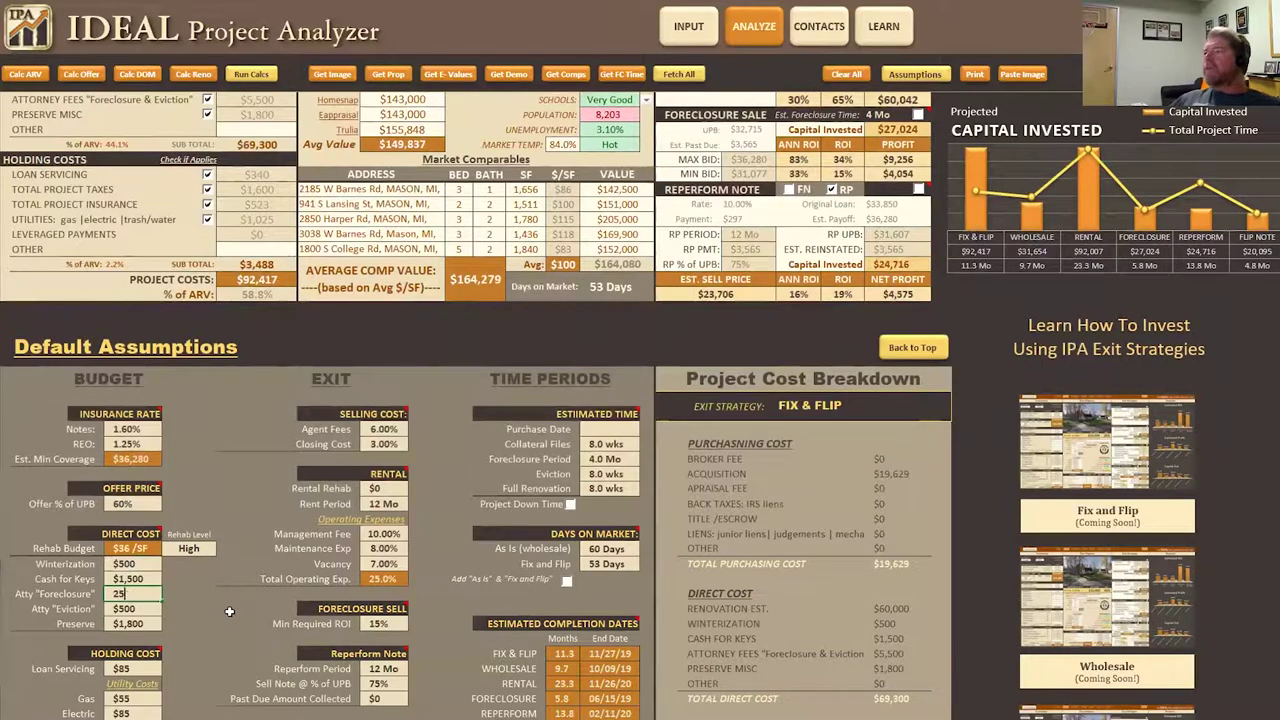
pyautogui.write('00')
pyautogui.press('Return')
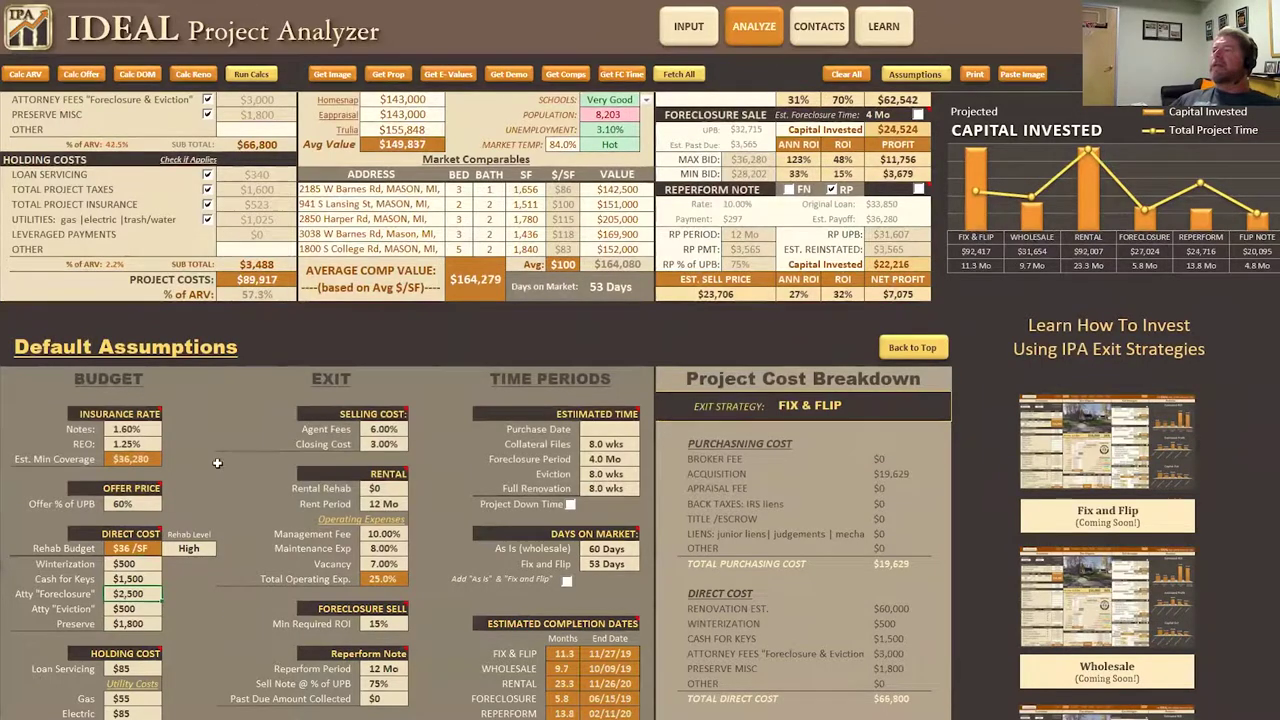
# Set the default Cash for Keys to $700, lowering direct costs to $66,000.
pyautogui.scroll(5, 268, 282)
pyautogui.scroll(1, 268, 282)
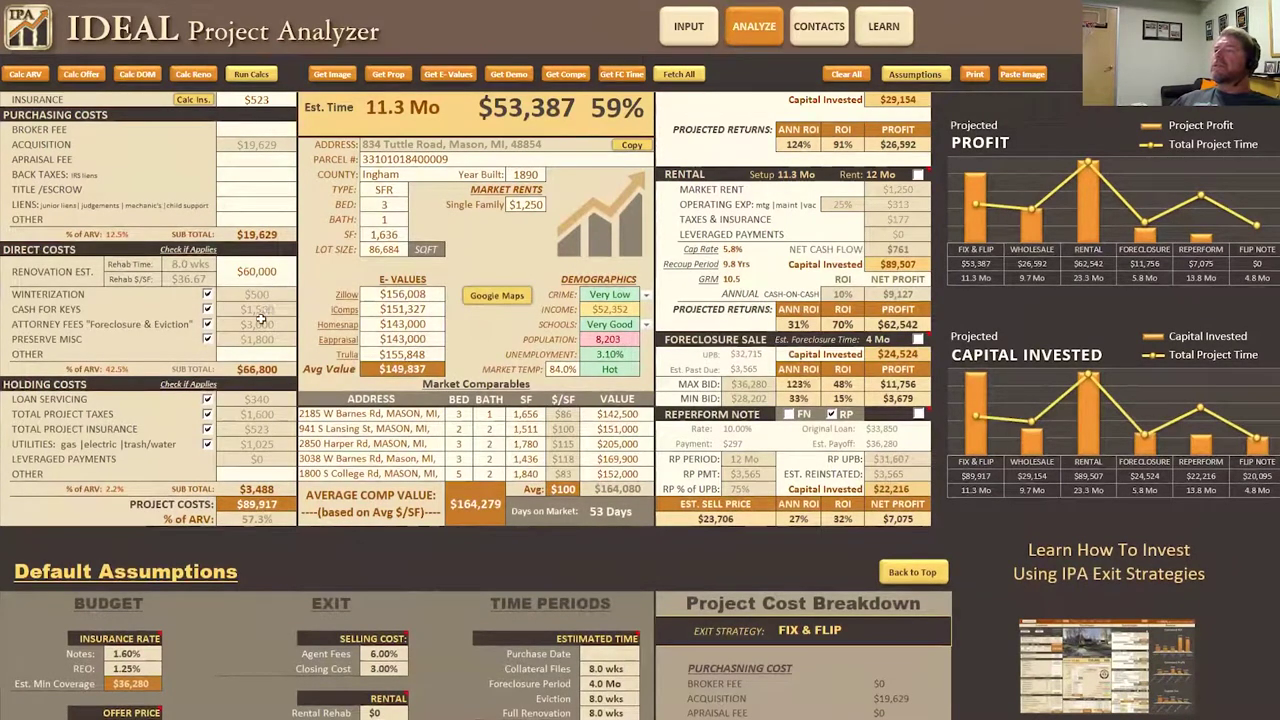
pyautogui.scroll(-5, 164, 494)
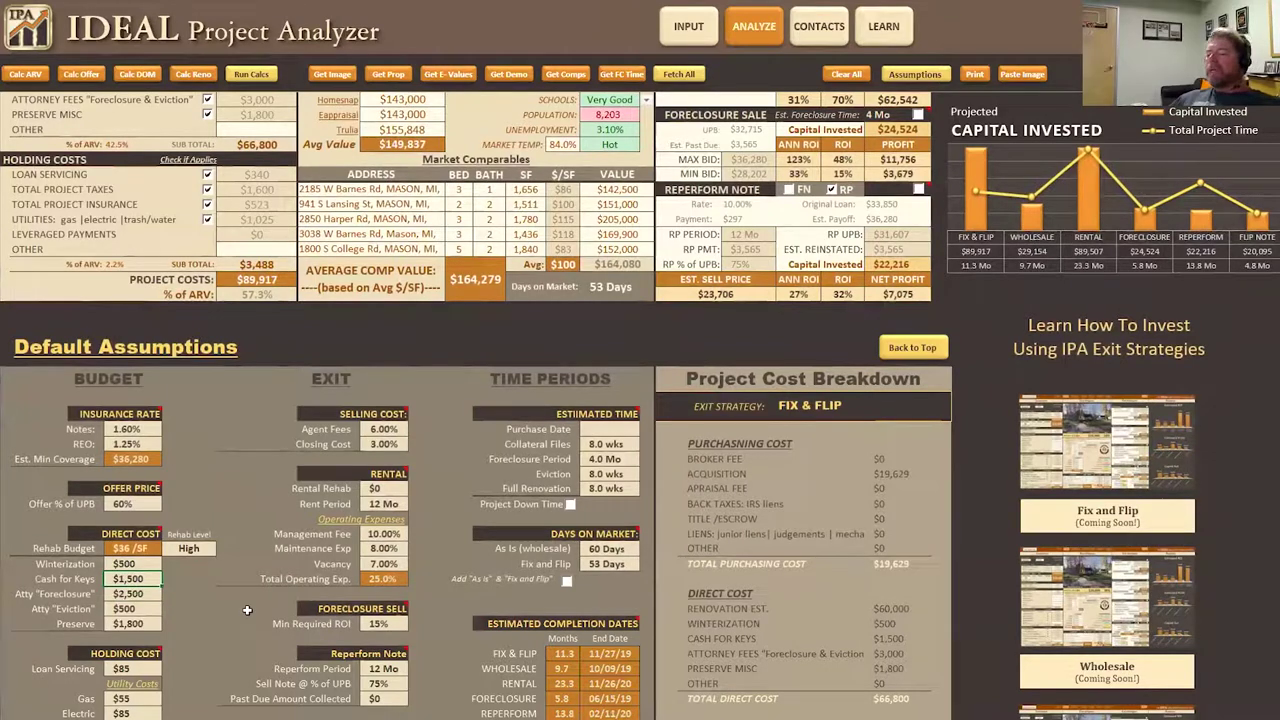
pyautogui.write('700')
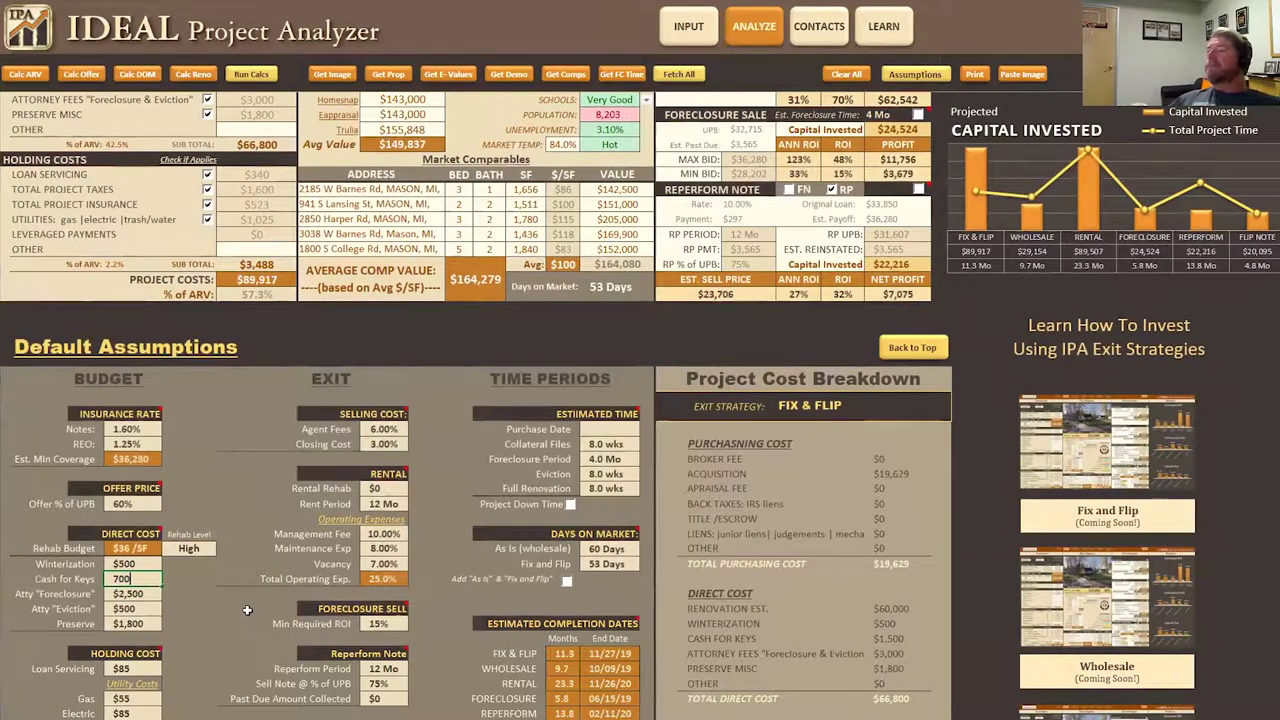
pyautogui.press('Return')
pyautogui.scroll(4, 200, 268)
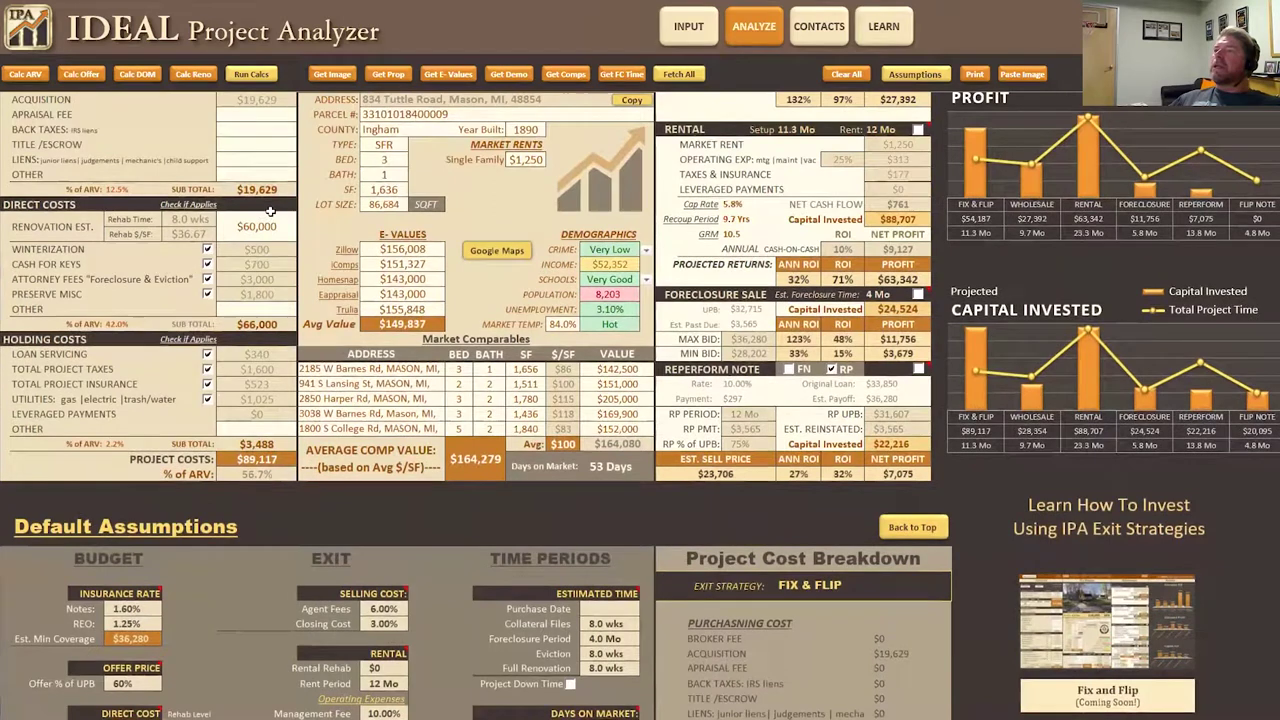
pyautogui.scroll(-5, 215, 555)
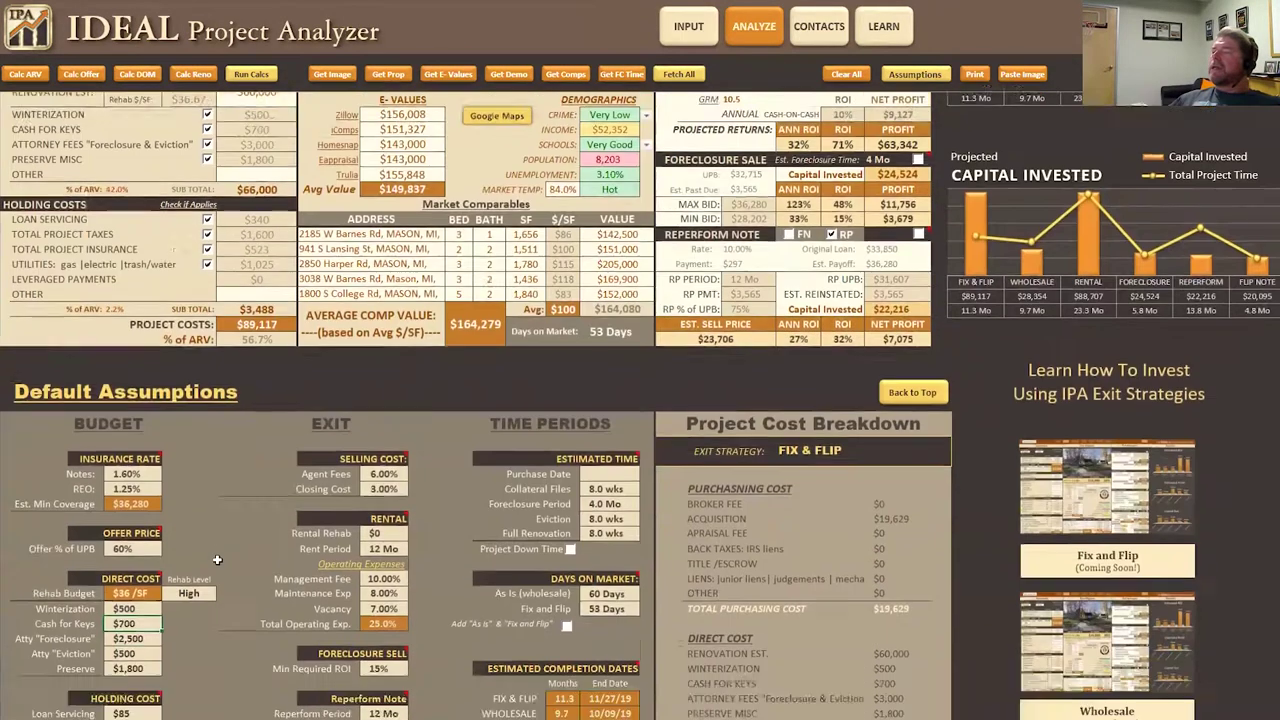
# Toggle Winterization and Cash for Keys in Direct Costs, leaving both included ($54,187 at 61%).
pyautogui.click(124, 520)
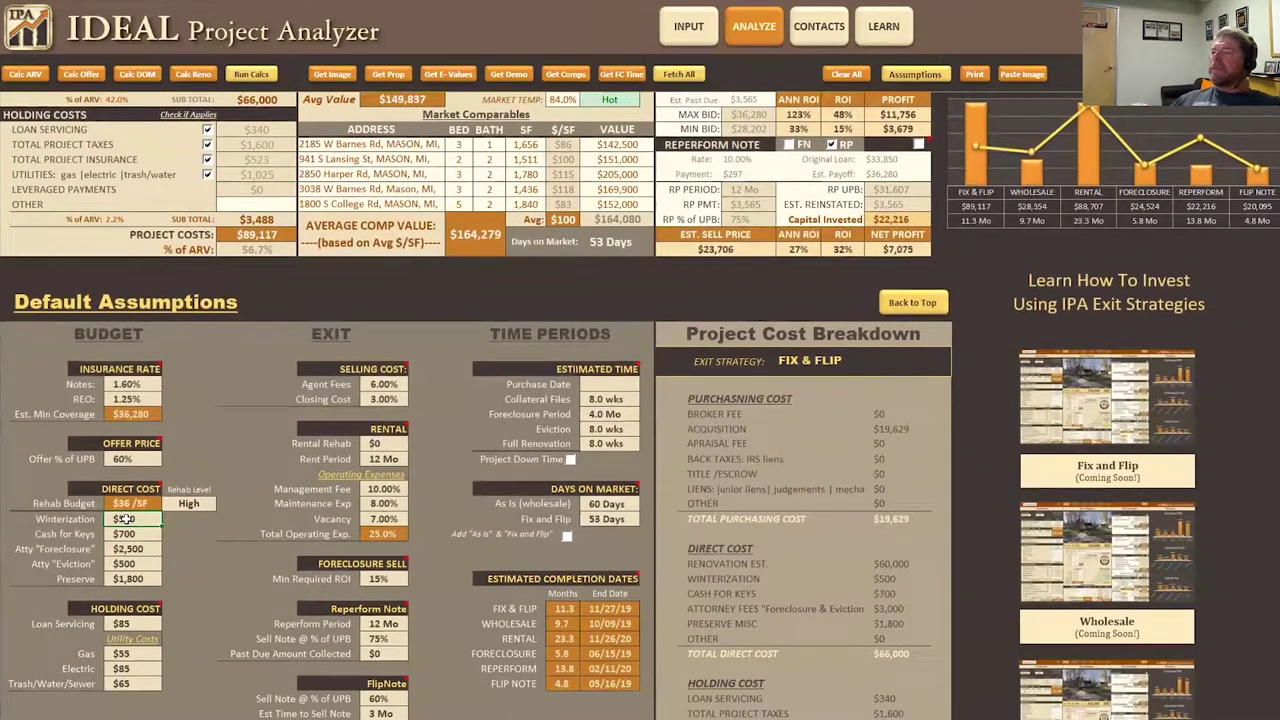
pyautogui.scroll(6, 182, 454)
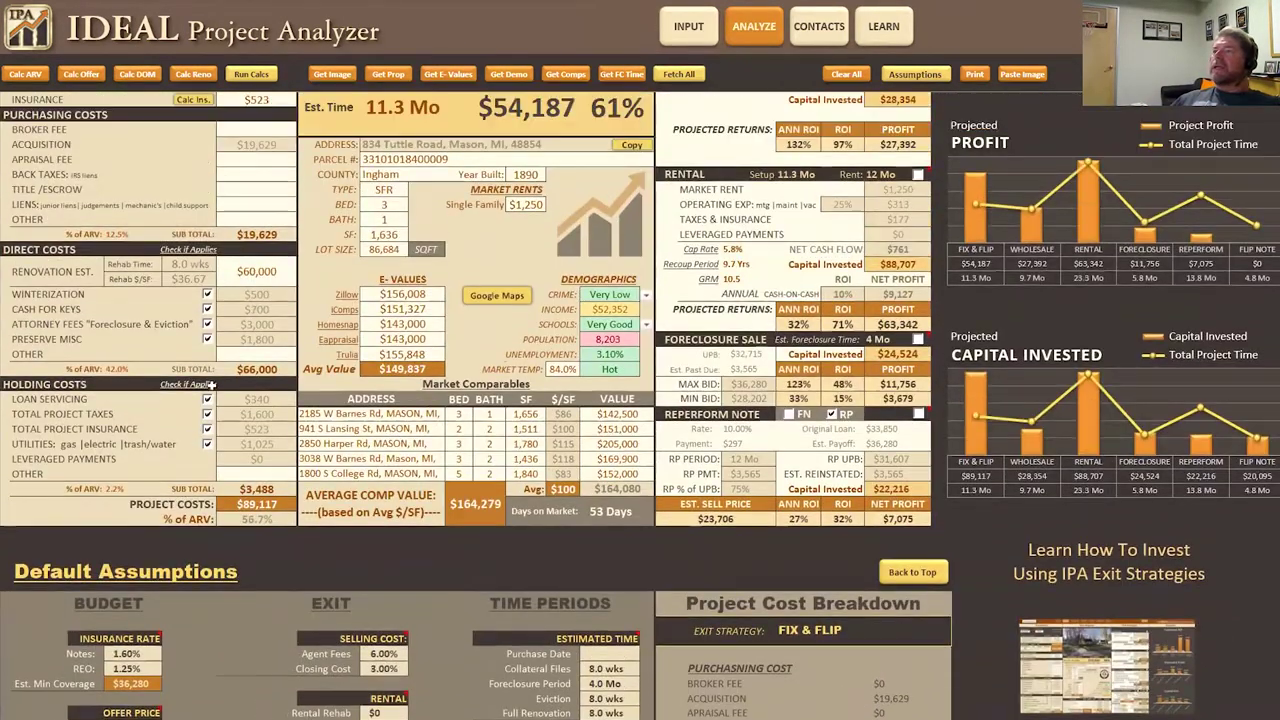
pyautogui.click(207, 296)
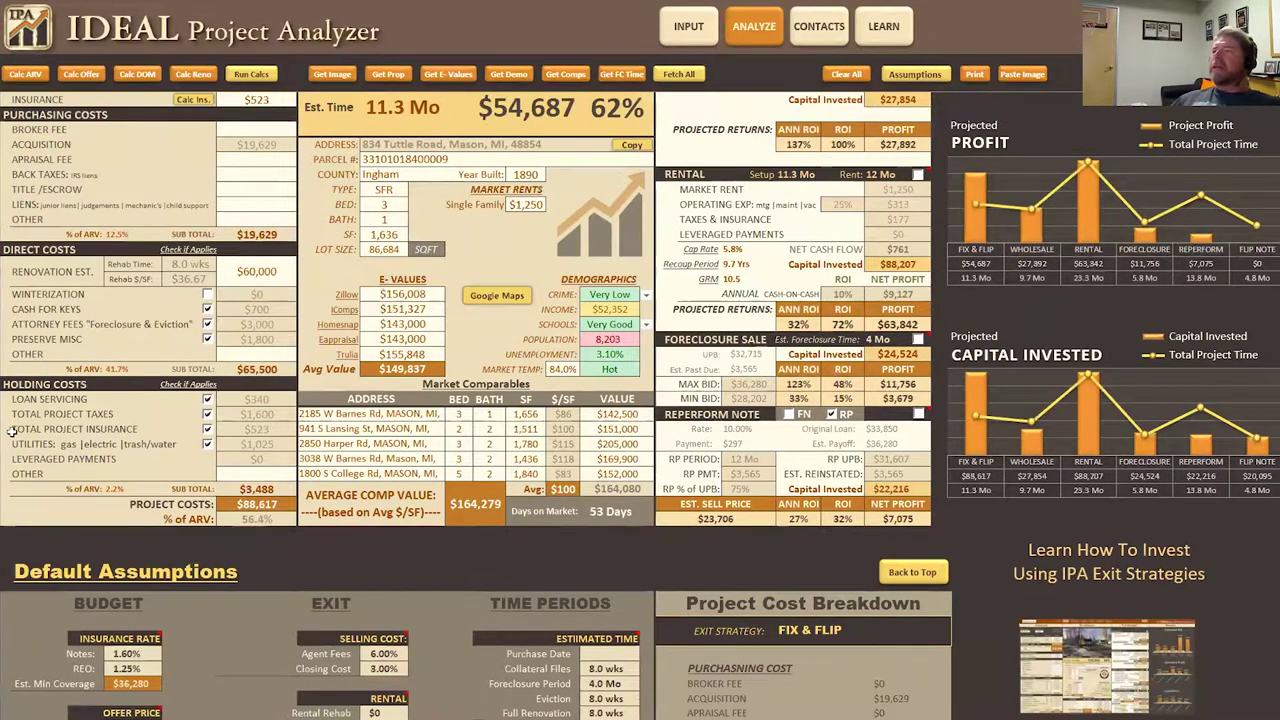
pyautogui.click(207, 311)
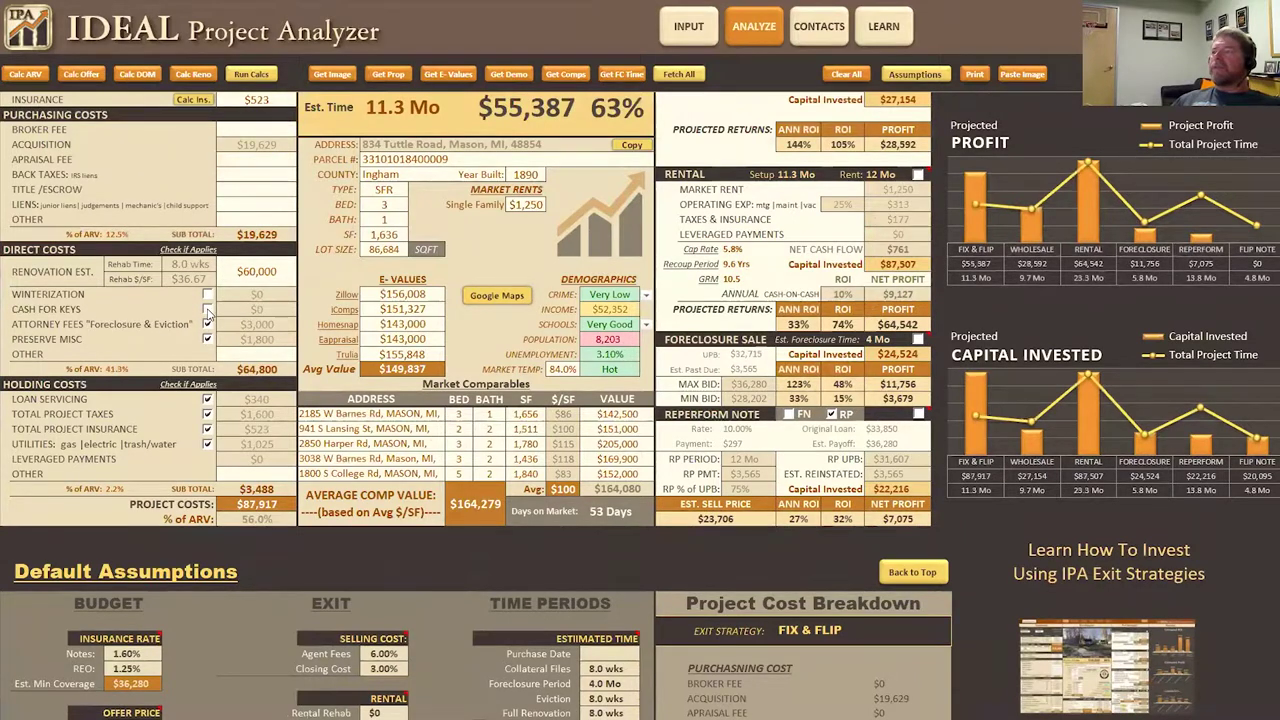
pyautogui.click(207, 311)
pyautogui.click(207, 296)
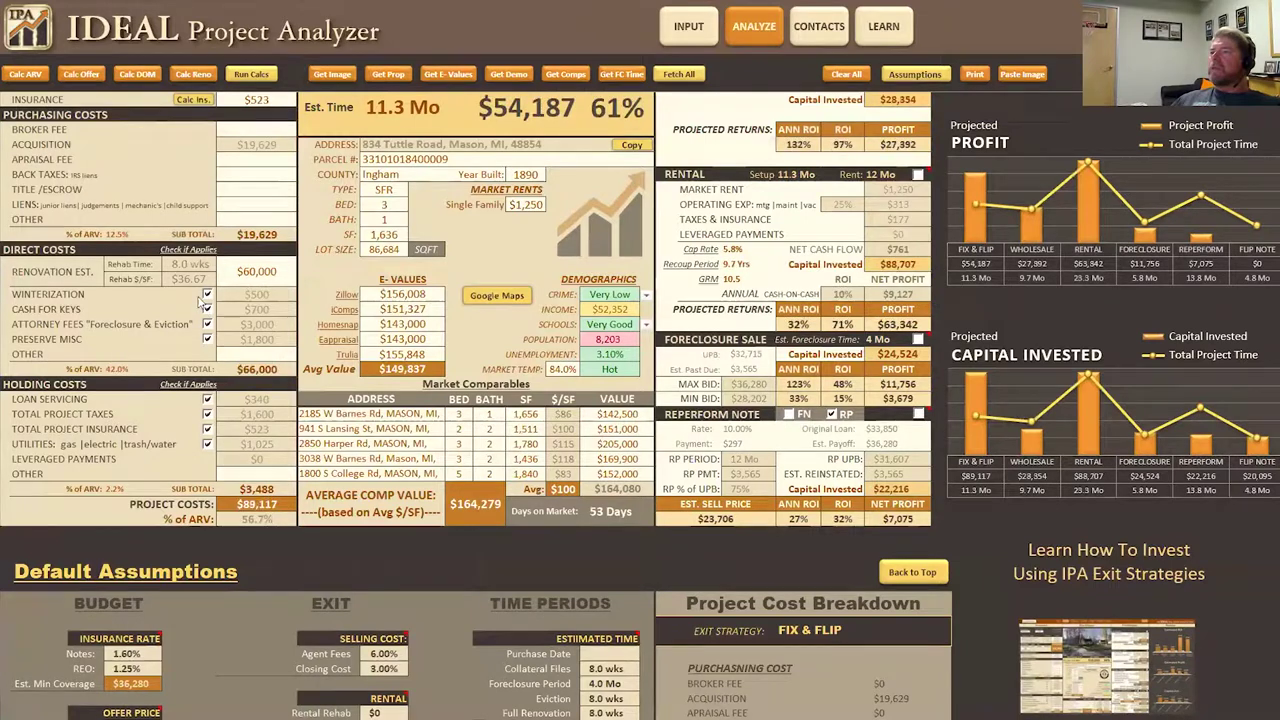
# Return to Default Assumptions and select the Loan Servicing default cost cell.
pyautogui.scroll(-5, 150, 517)
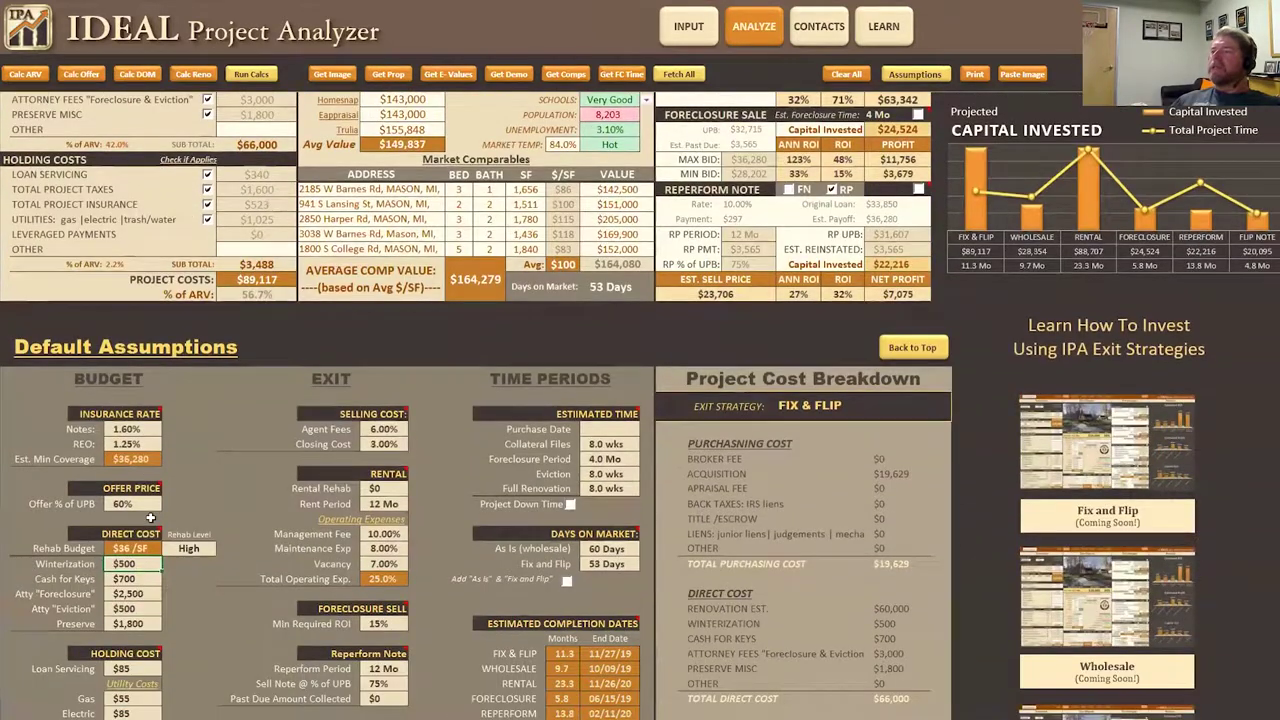
pyautogui.scroll(-1, 143, 626)
pyautogui.click(130, 579)
pyautogui.click(126, 623)
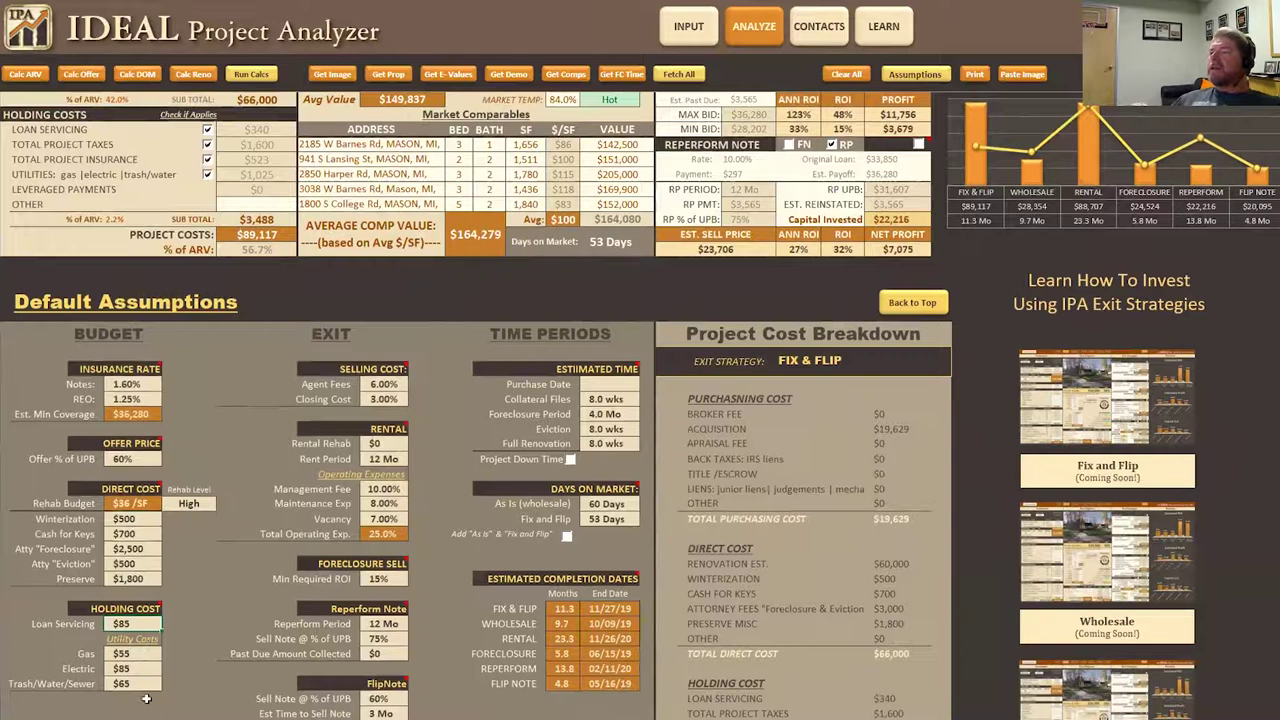
pyautogui.scroll(3, 293, 443)
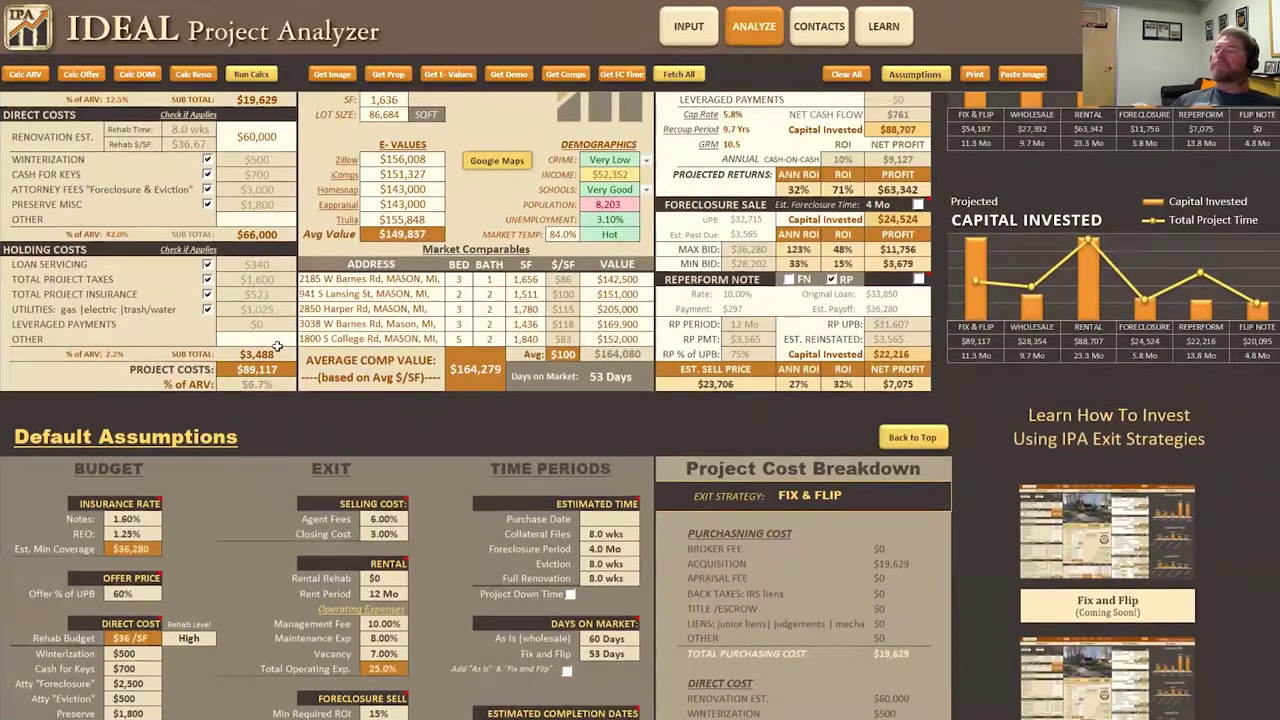
pyautogui.scroll(8, 253, 320)
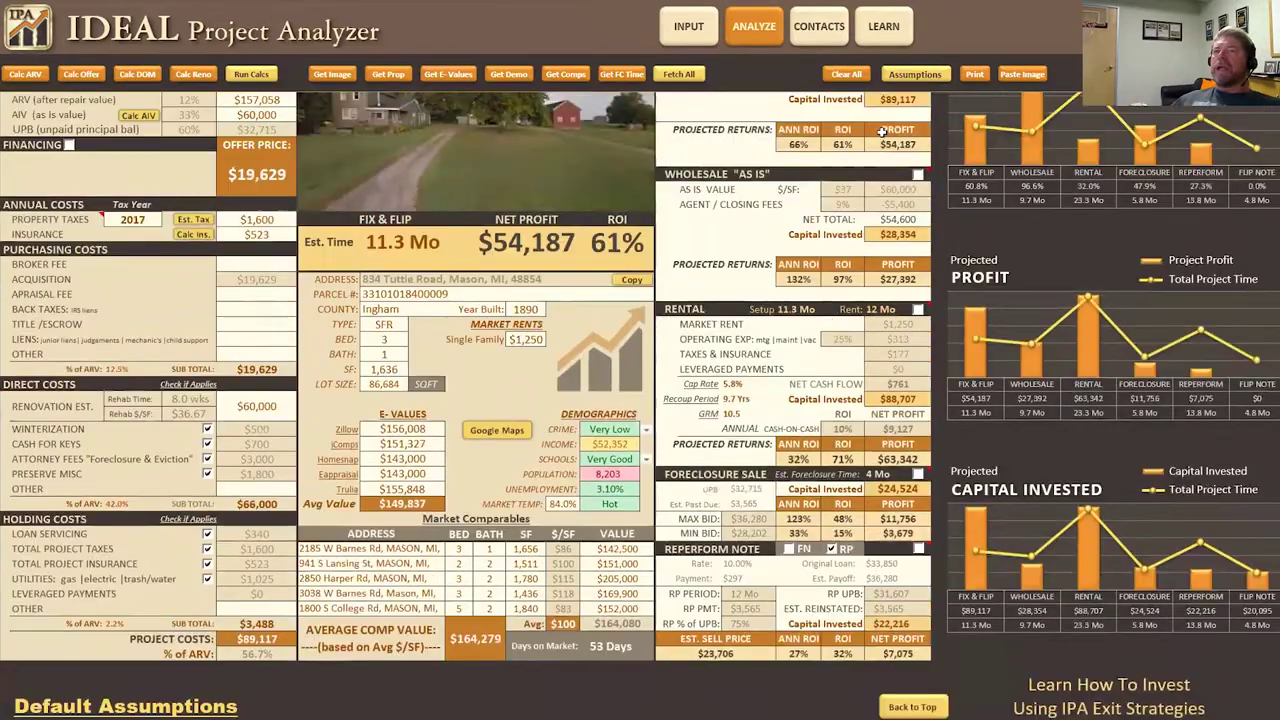
pyautogui.scroll(-8, 828, 630)
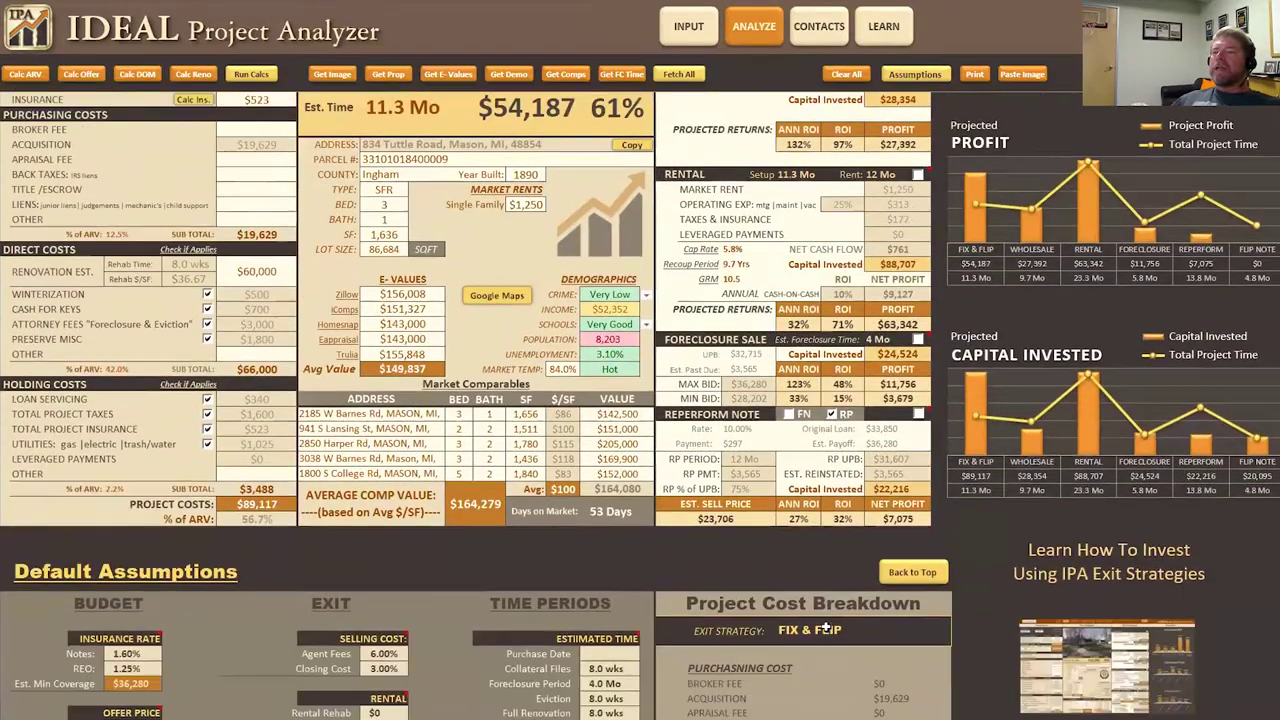
pyautogui.scroll(-3, 826, 623)
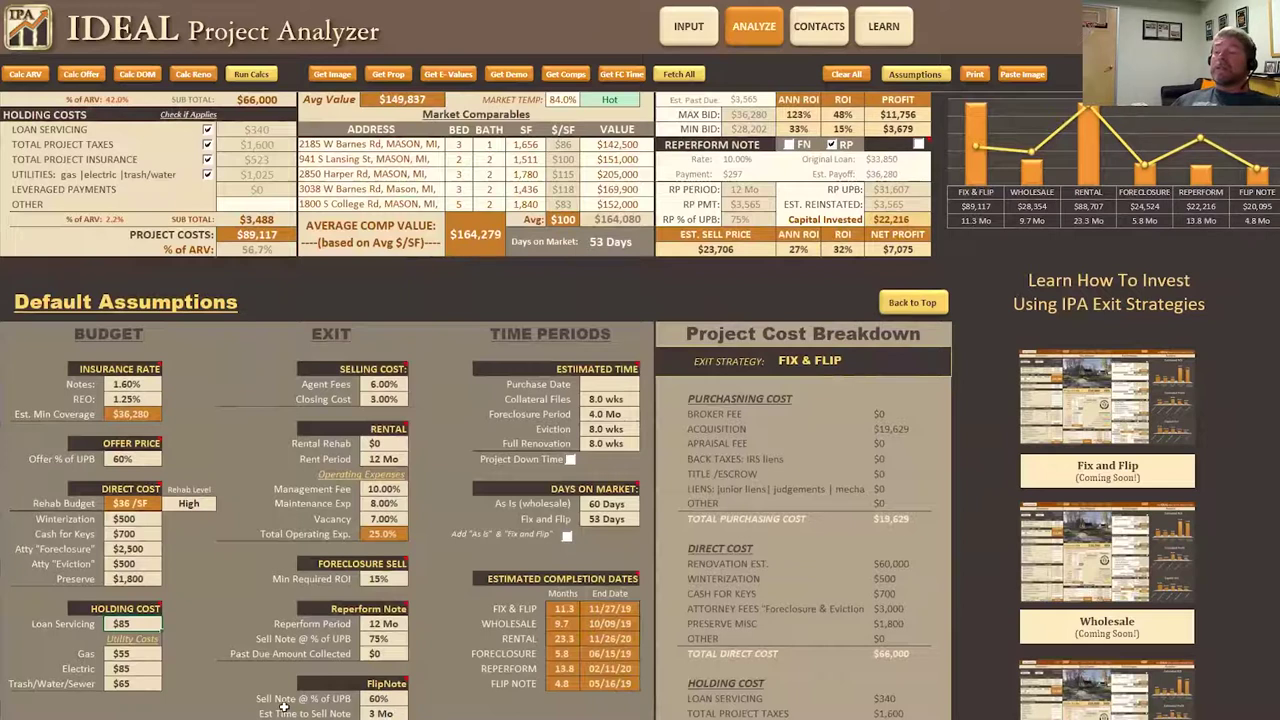
# Set the Flip Note Sell Note % of UPB to 70%.
pyautogui.click(385, 698)
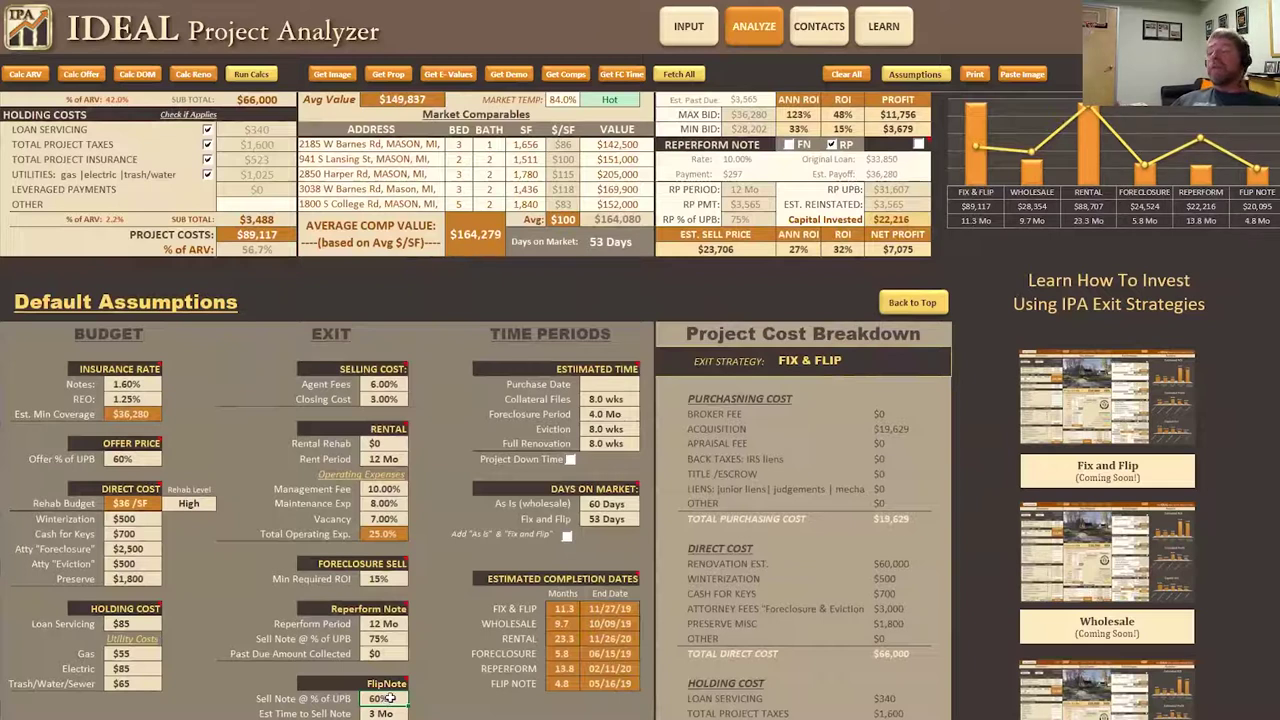
pyautogui.write('70')
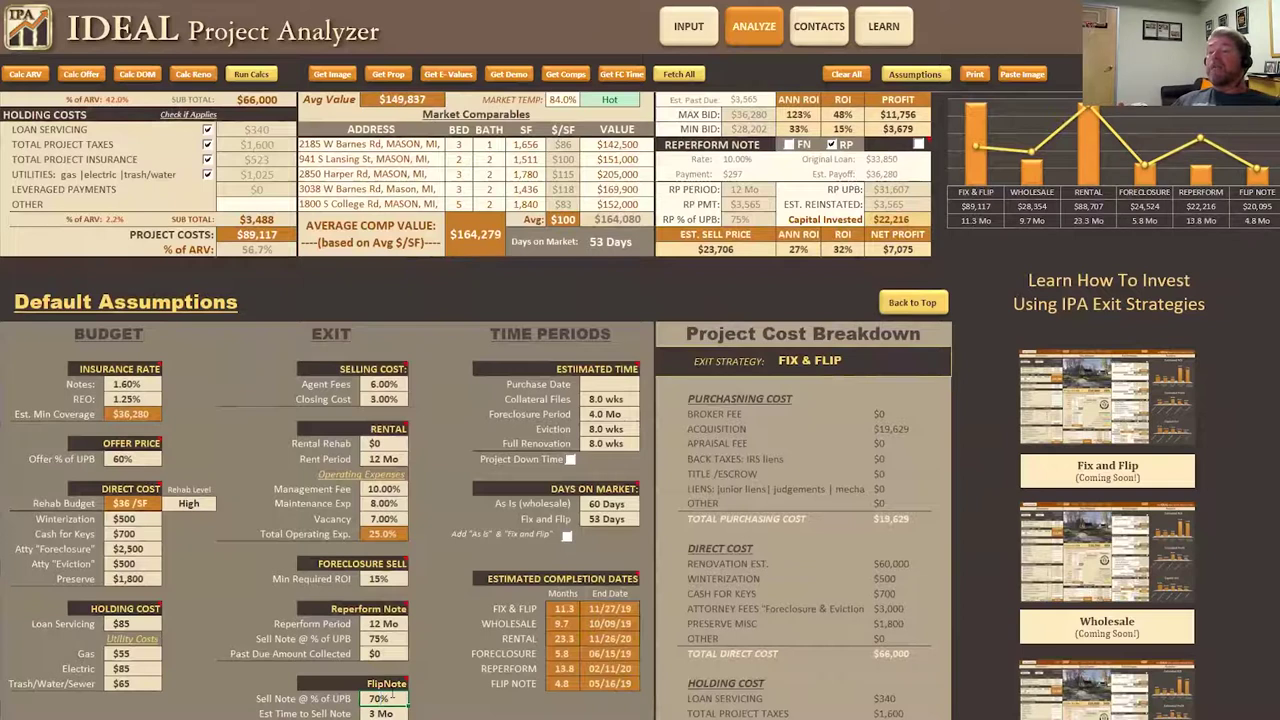
pyautogui.press('Return')
pyautogui.scroll(-7, 392, 698)
pyautogui.scroll(8, 411, 422)
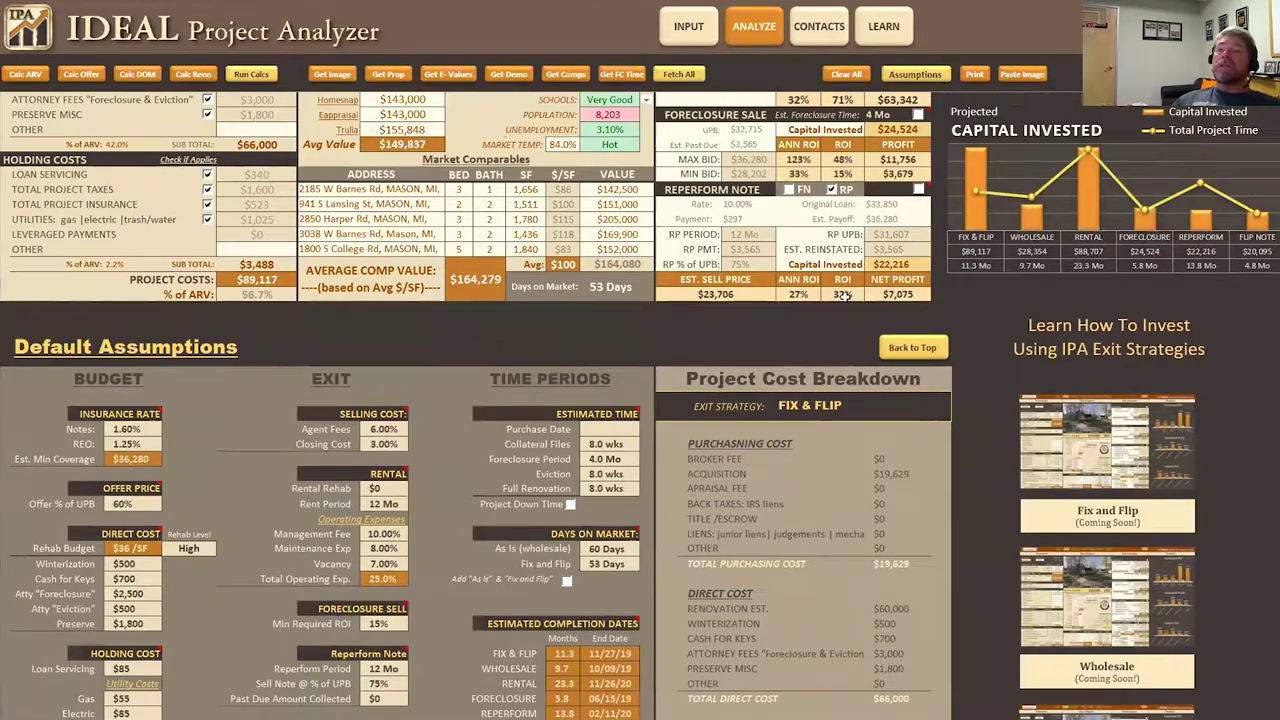
# Switch the note exit to Flip Note, then back to Reperform ($7,075 at 27%).
pyautogui.click(789, 189)
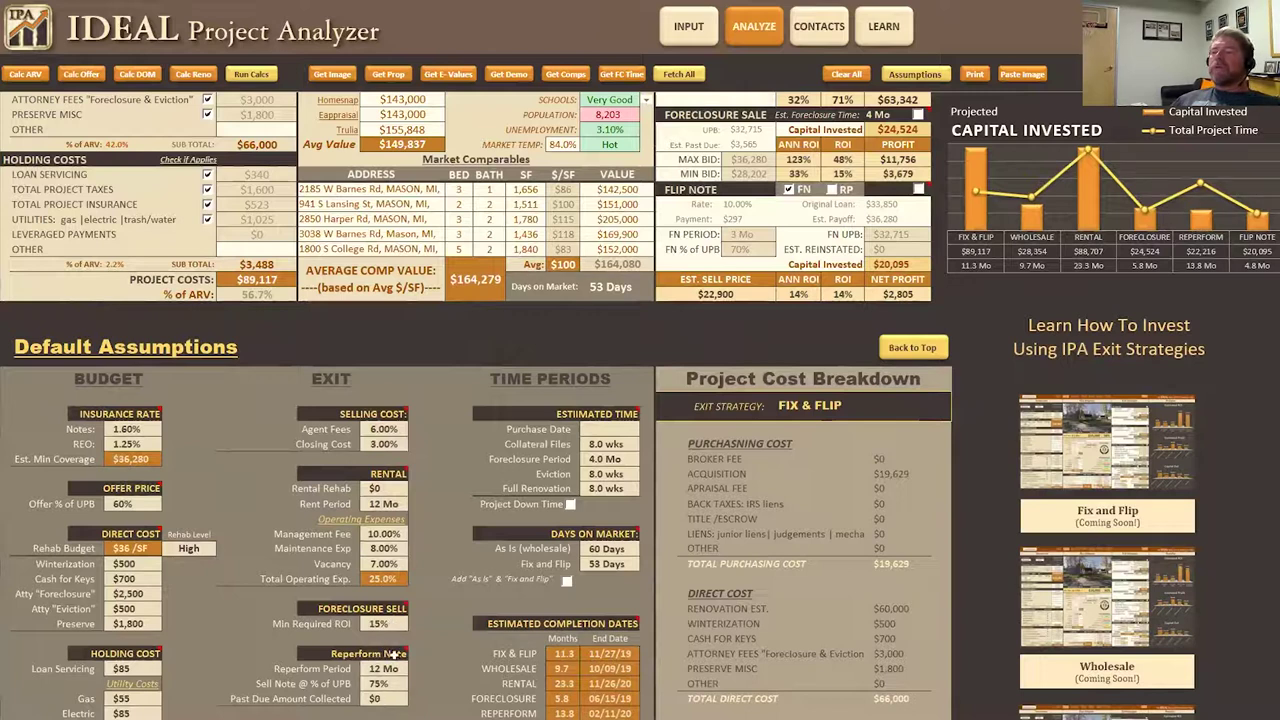
pyautogui.click(832, 190)
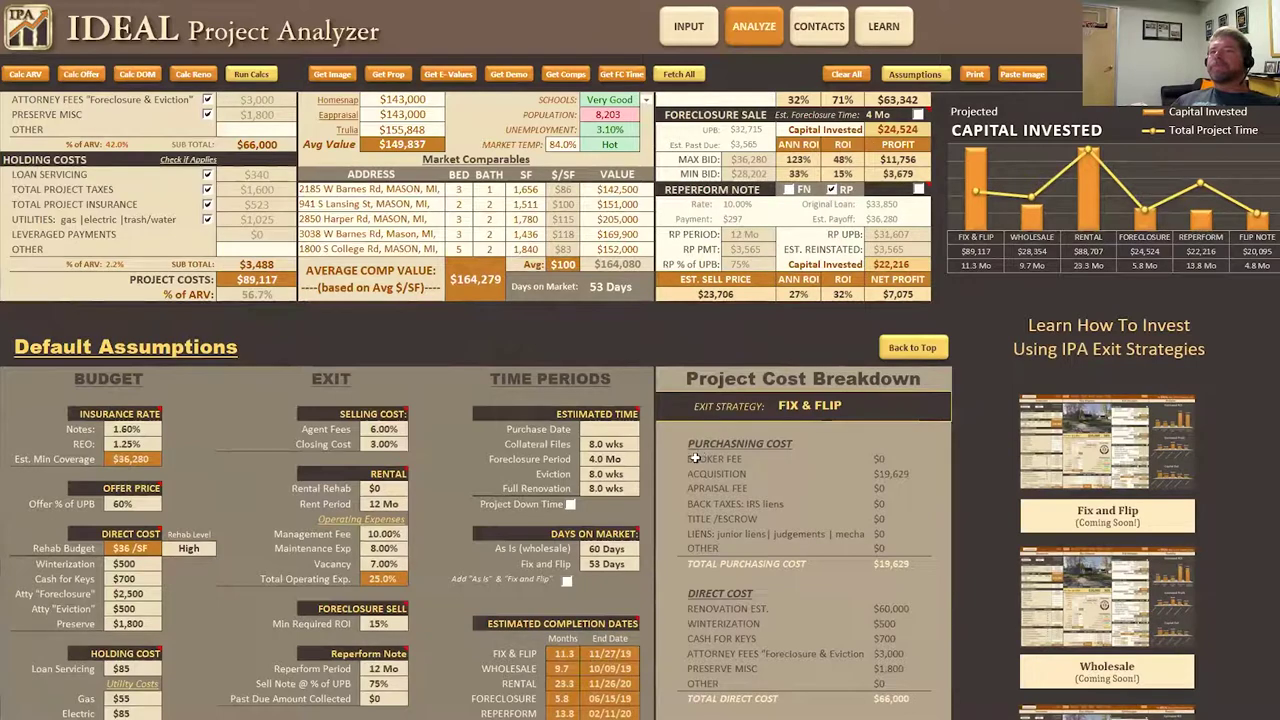
pyautogui.moveTo(917, 194)
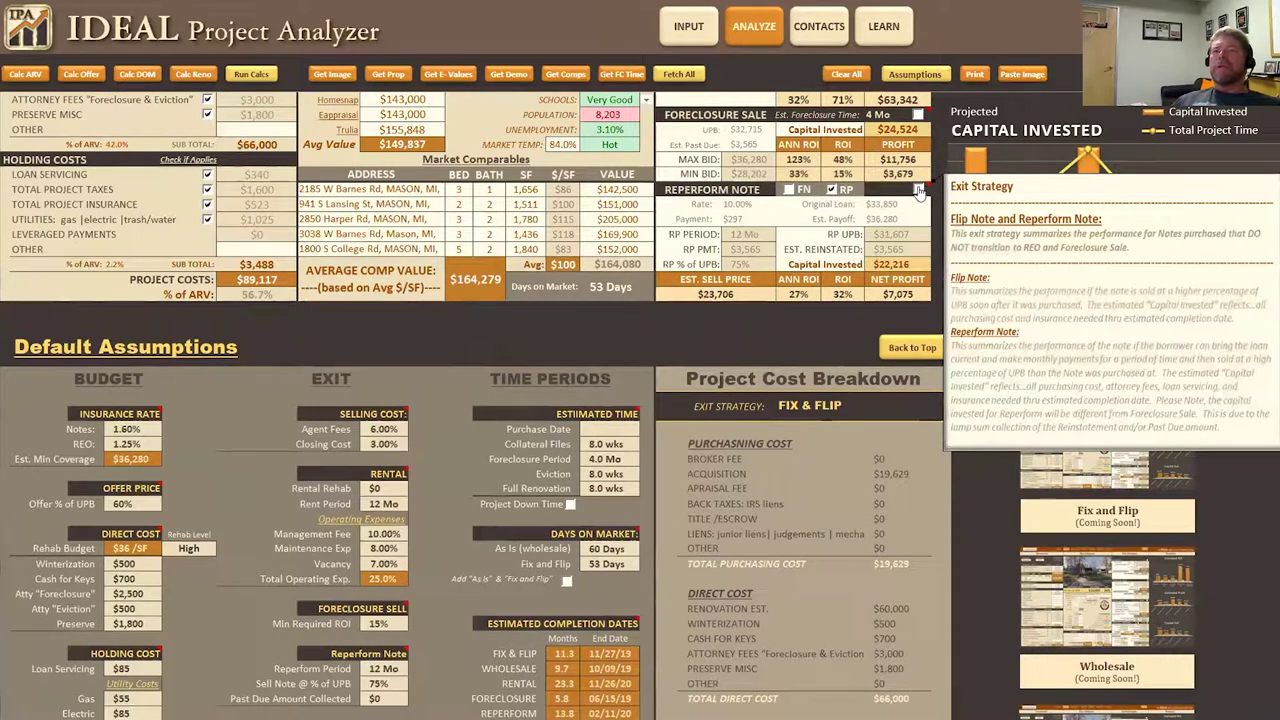
pyautogui.scroll(9, 855, 560)
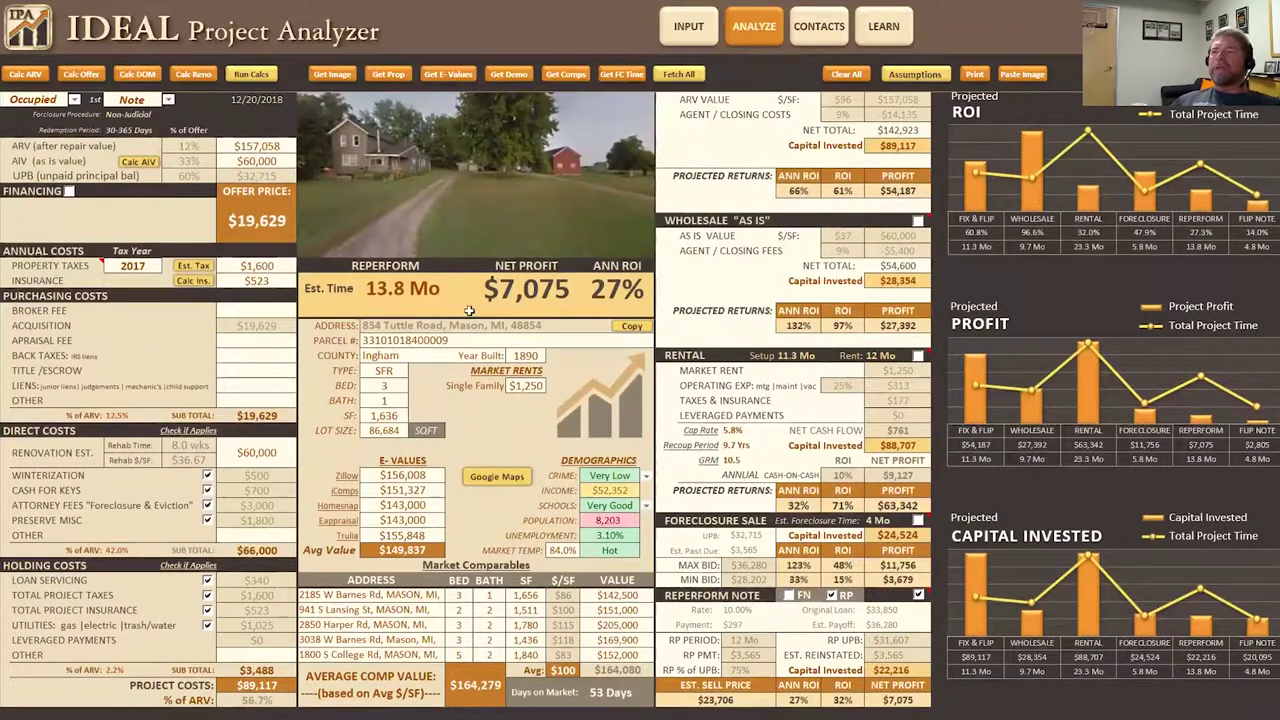
# Enter an 8-month Reperform Period and 80% Sell Note % of UPB, raising profit to $8,246.
pyautogui.scroll(-5, 516, 498)
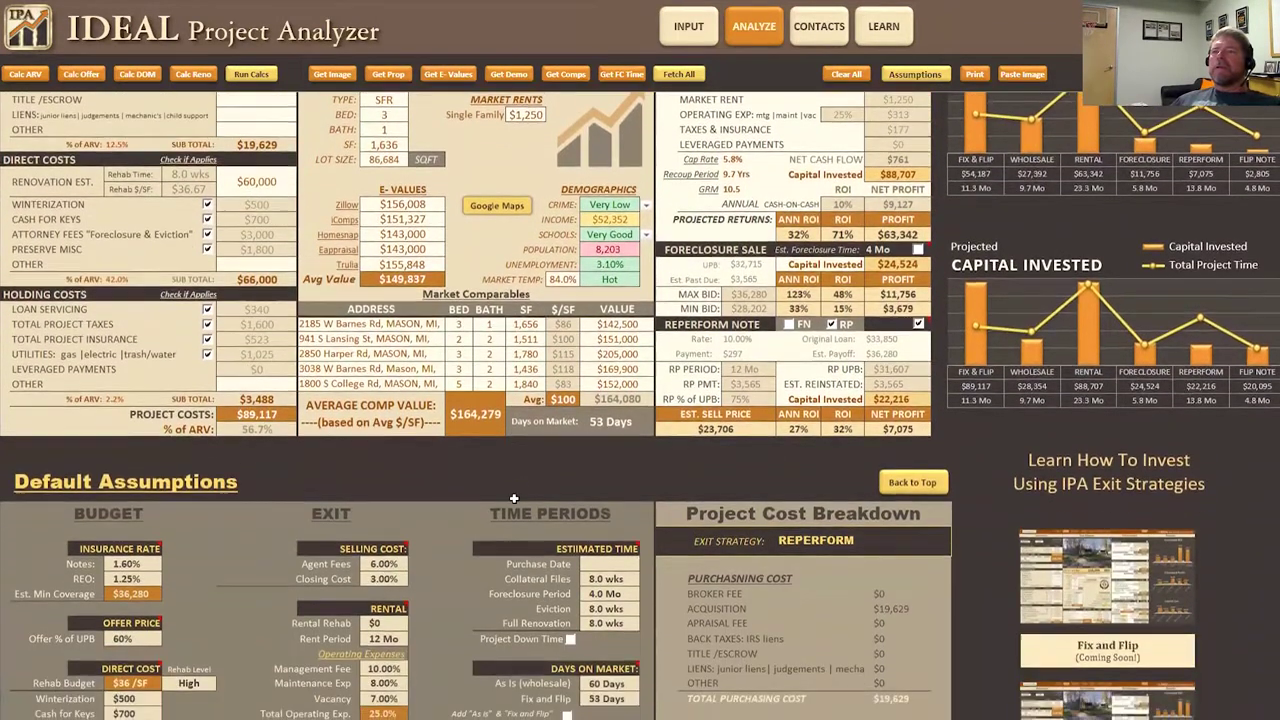
pyautogui.scroll(-3, 513, 498)
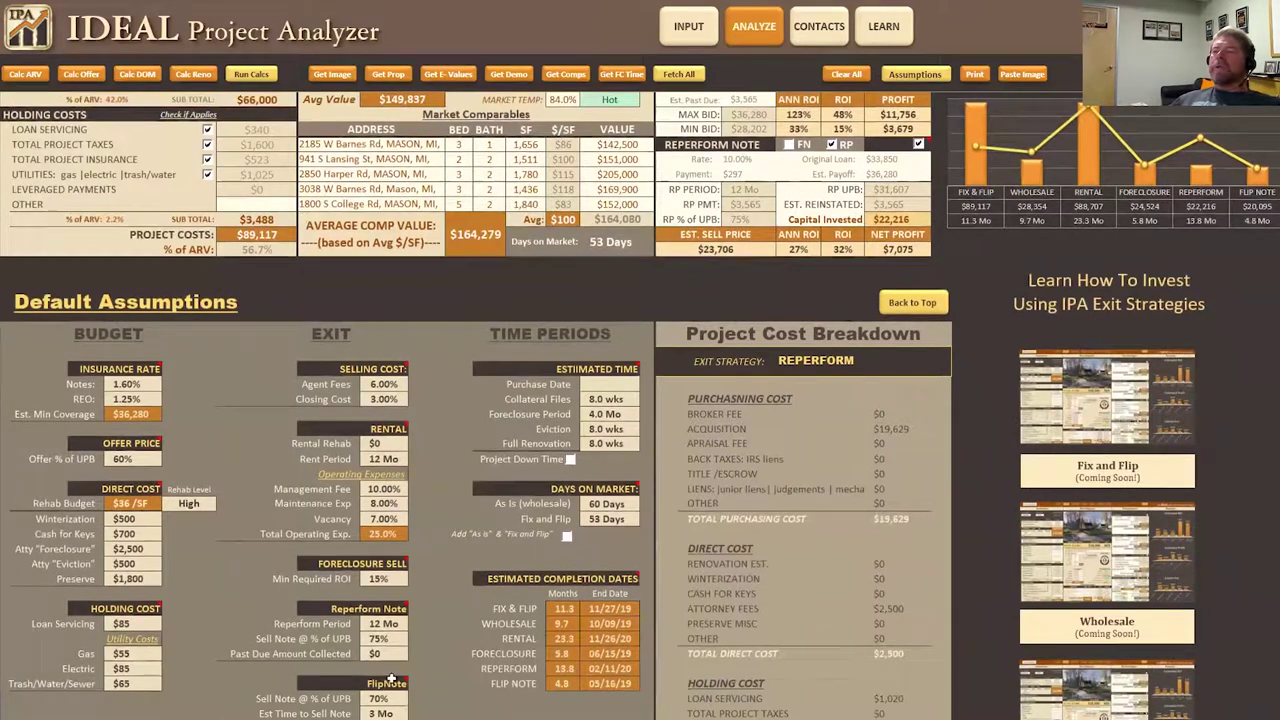
pyautogui.click(380, 624)
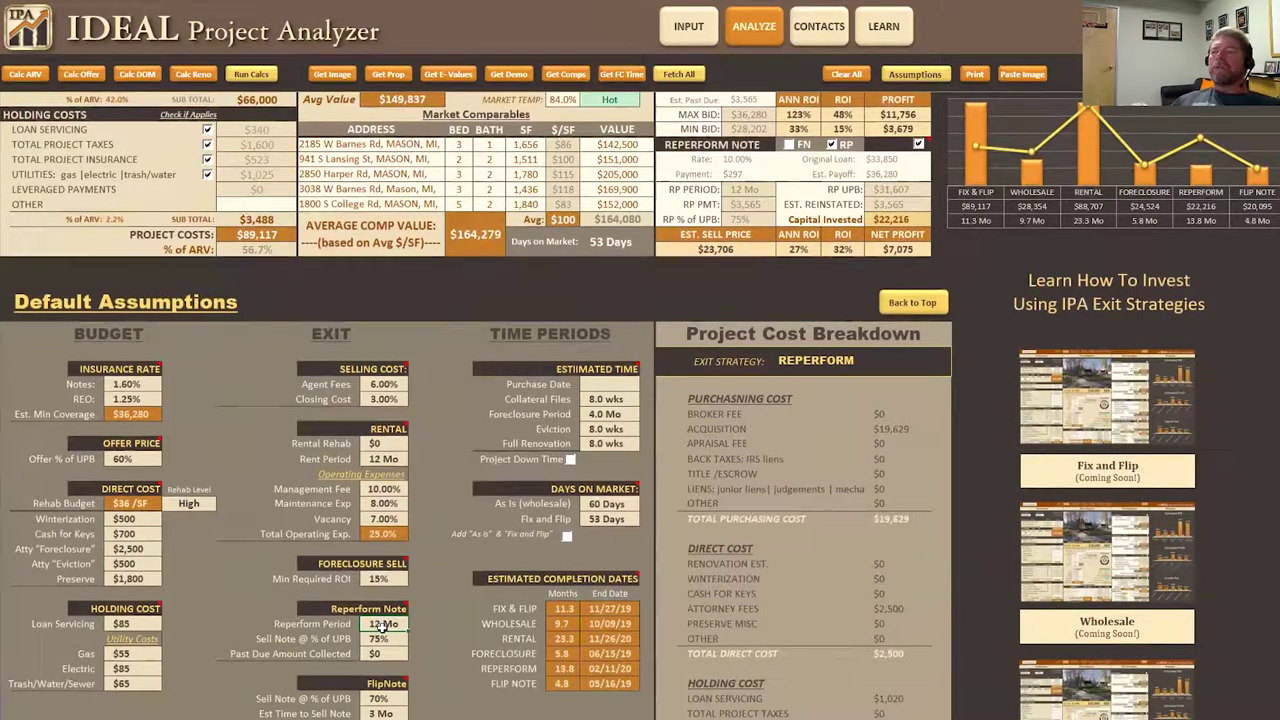
pyautogui.write('8')
pyautogui.press('Return')
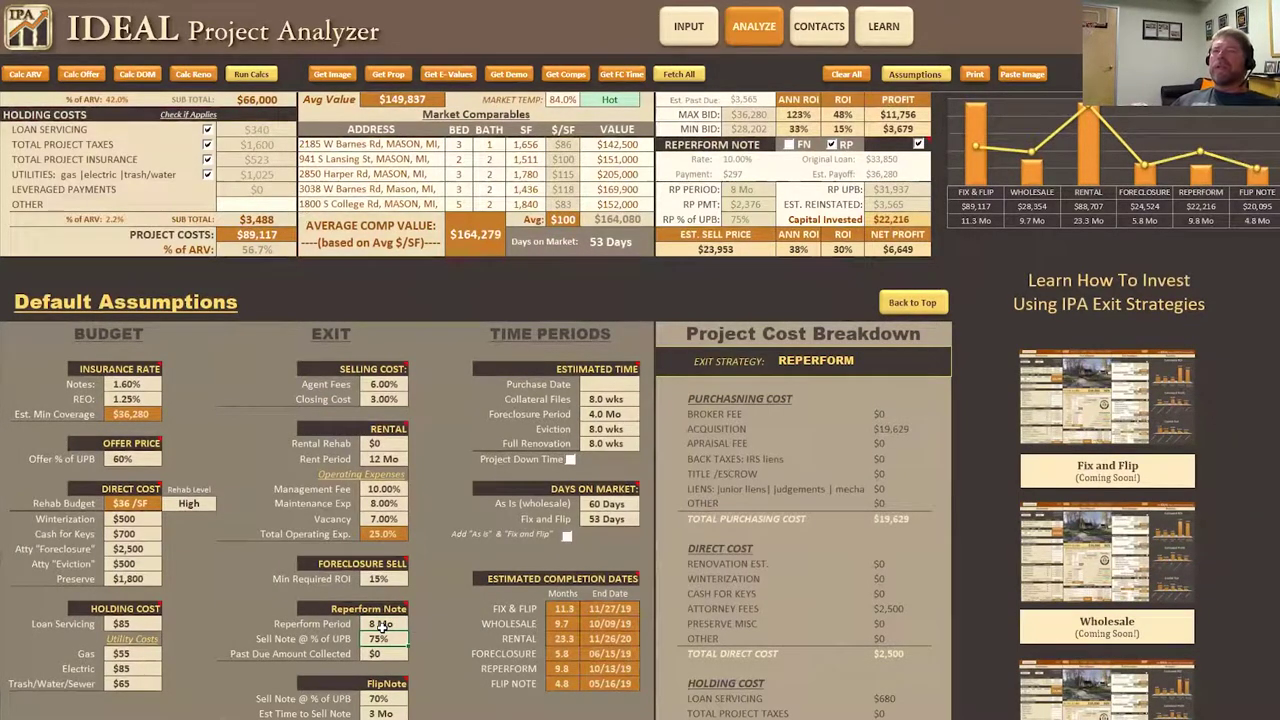
pyautogui.click(381, 624)
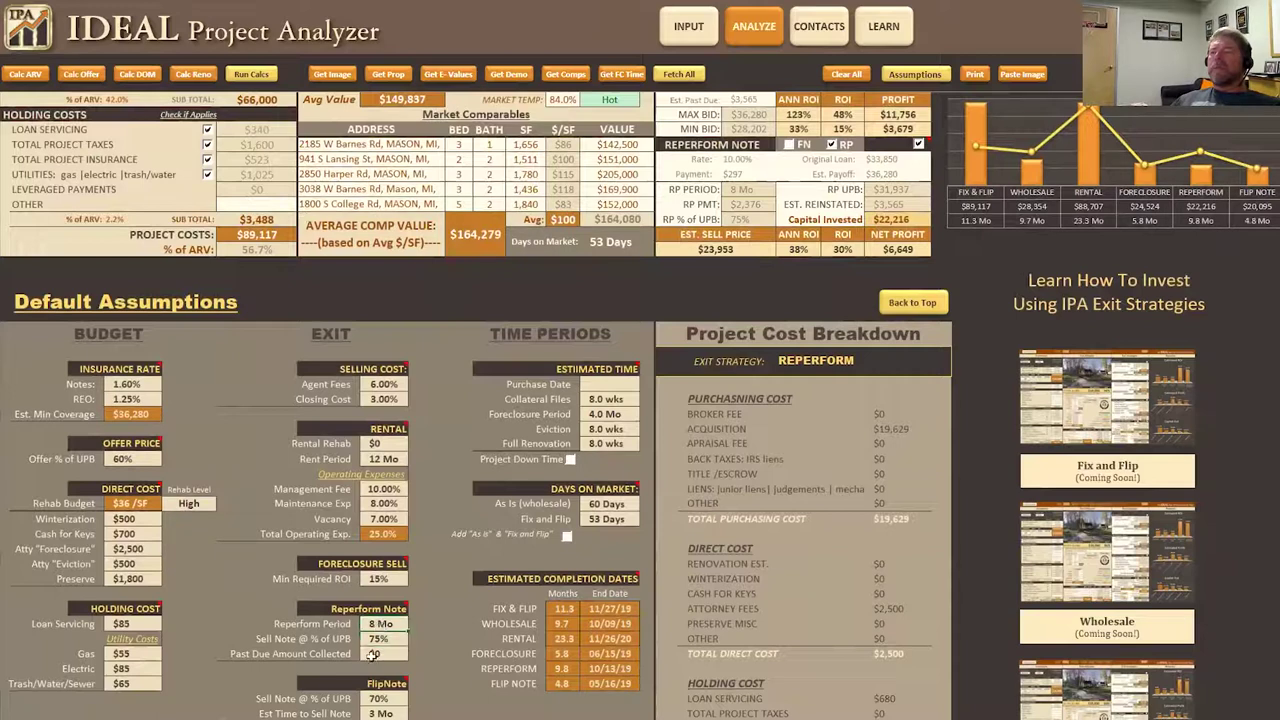
pyautogui.click(375, 639)
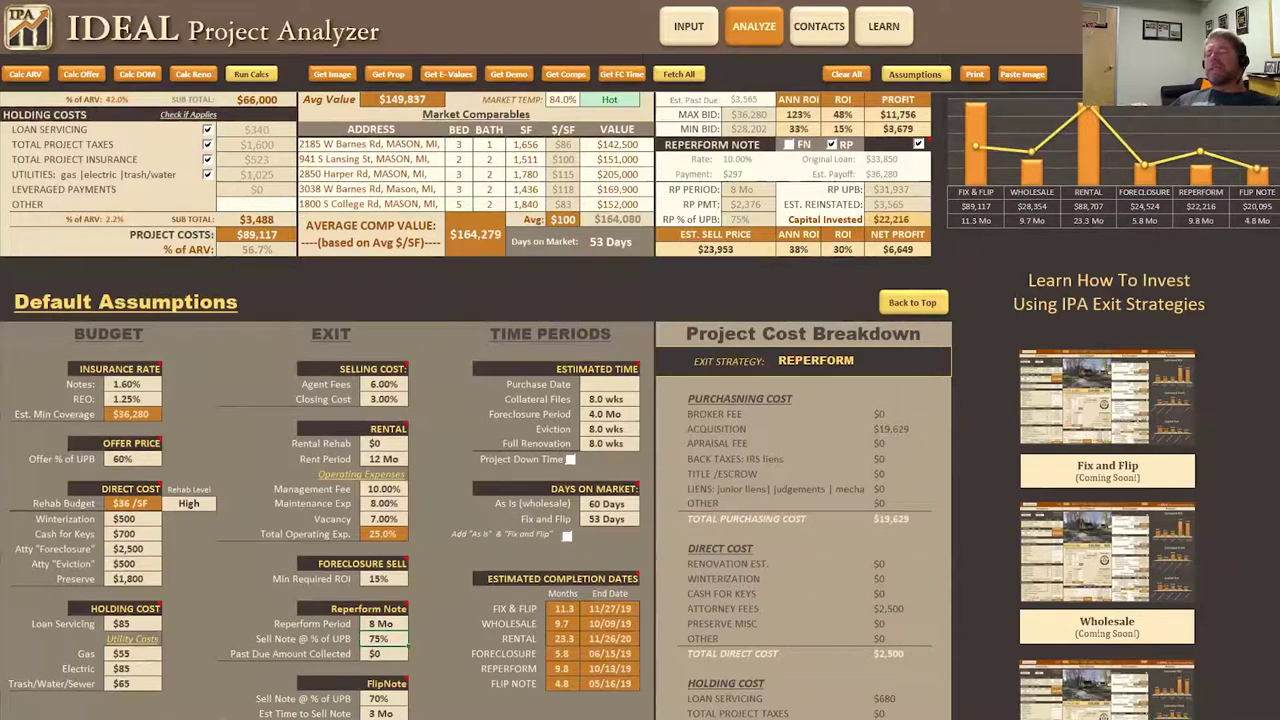
pyautogui.write('80')
pyautogui.press('Return')
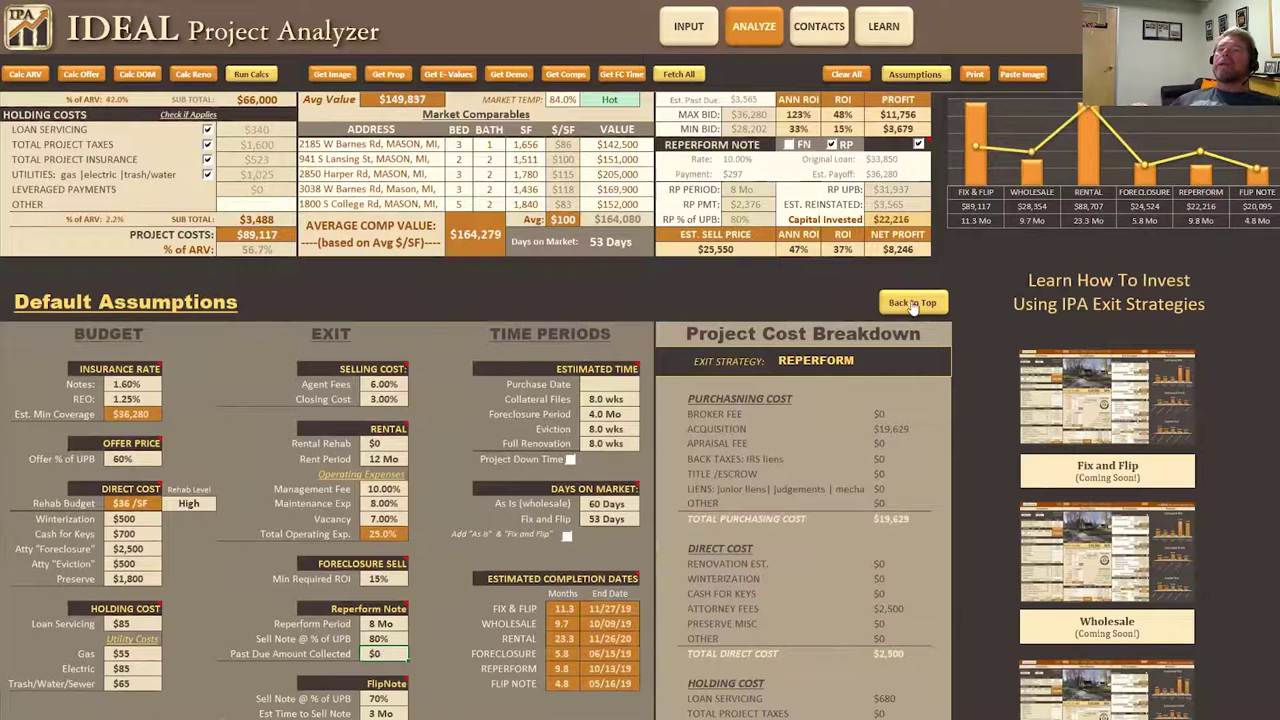
pyautogui.scroll(3, 815, 218)
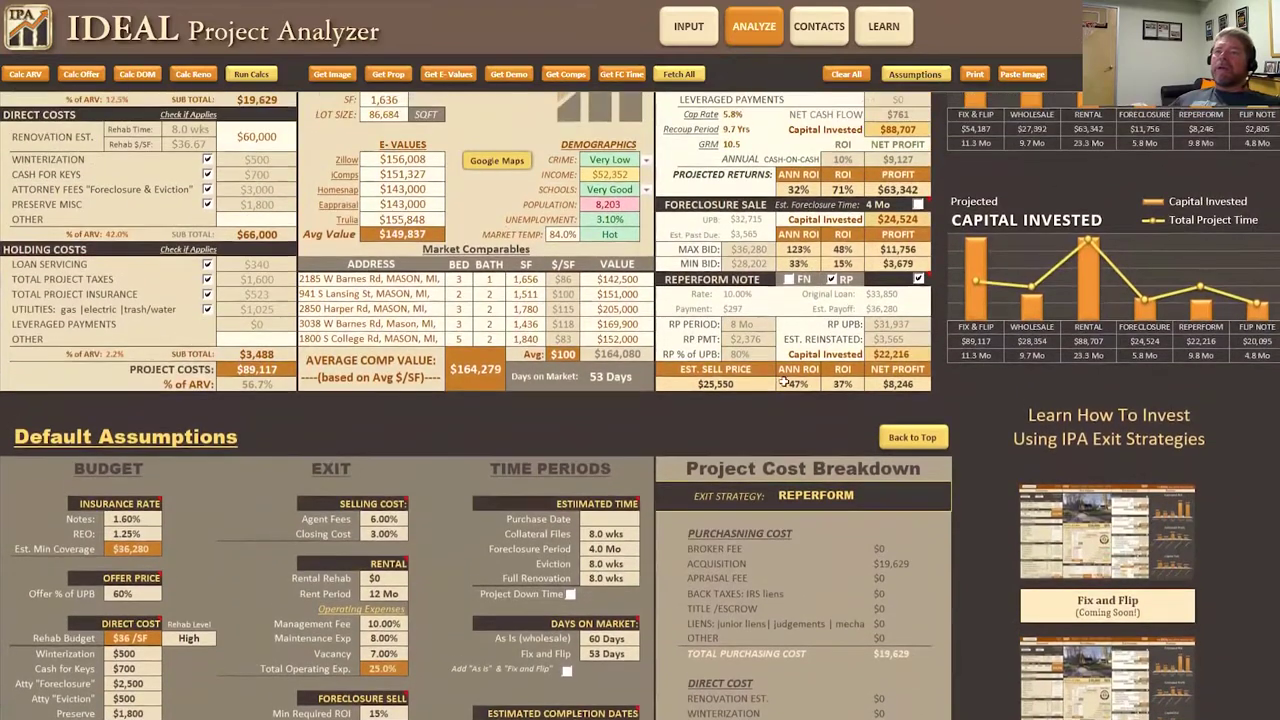
pyautogui.scroll(-1, 758, 400)
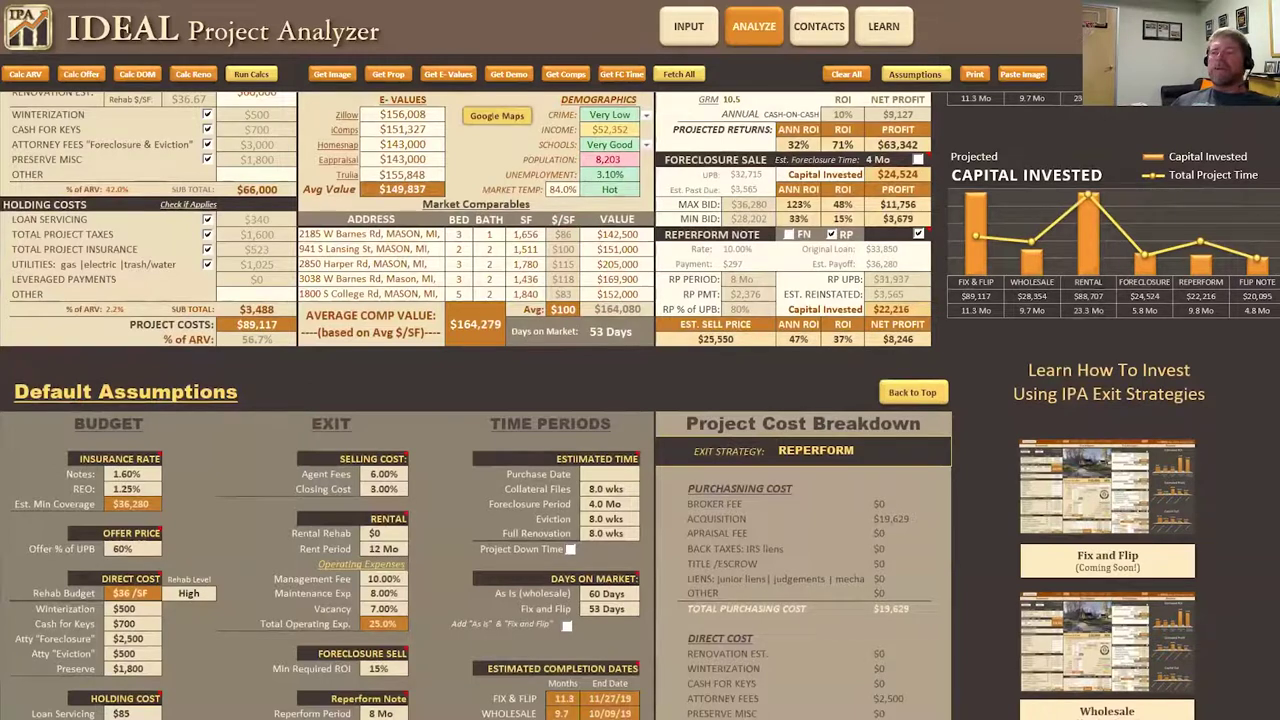
pyautogui.scroll(9, 518, 605)
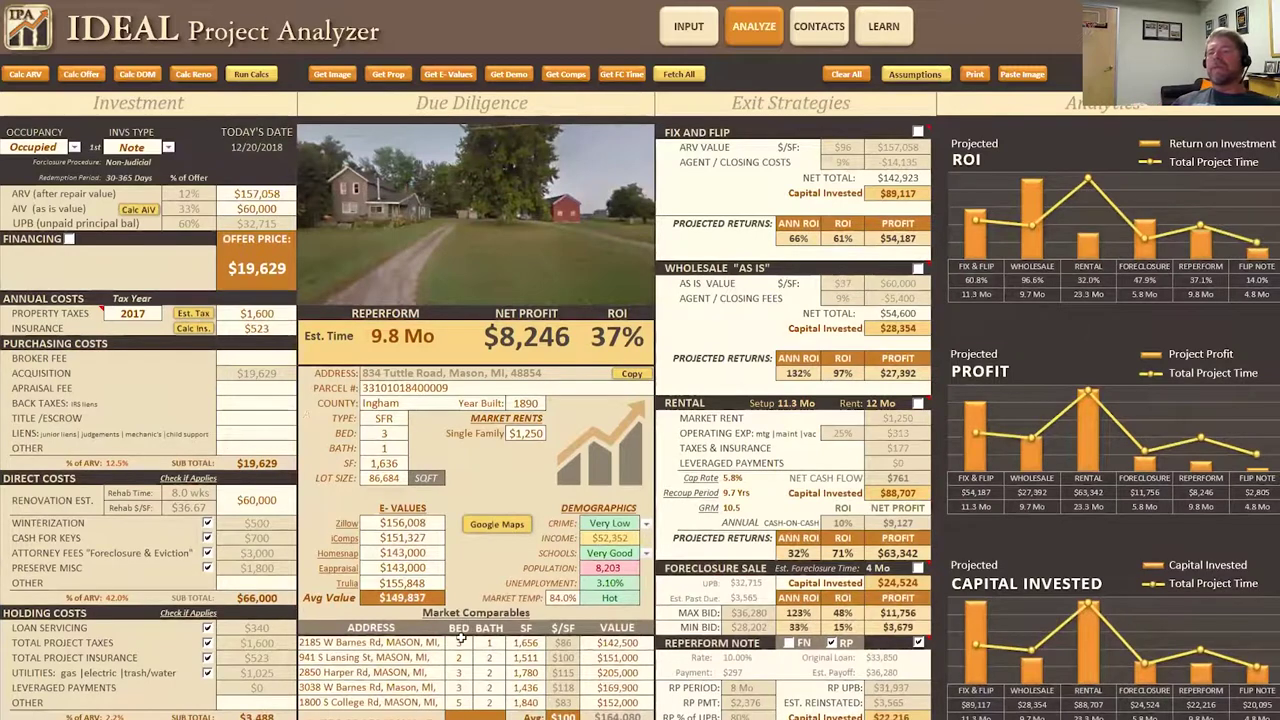
pyautogui.scroll(-10, 443, 653)
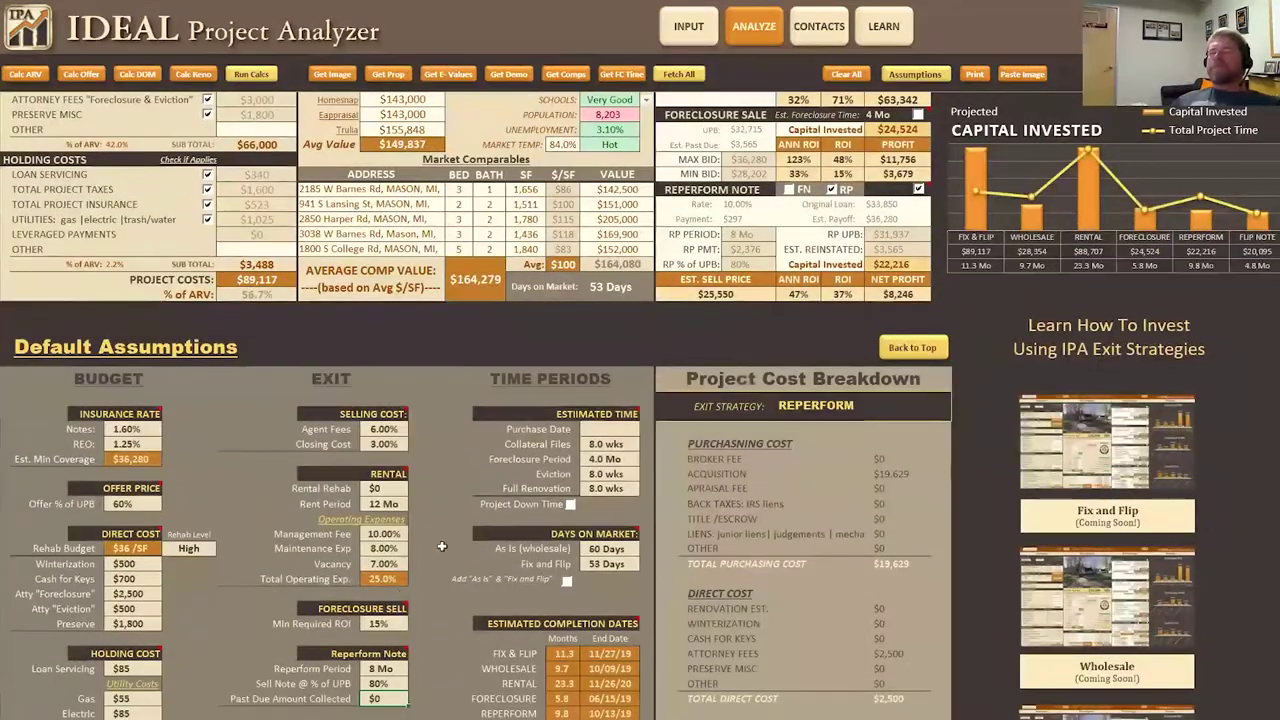
pyautogui.scroll(1, 378, 566)
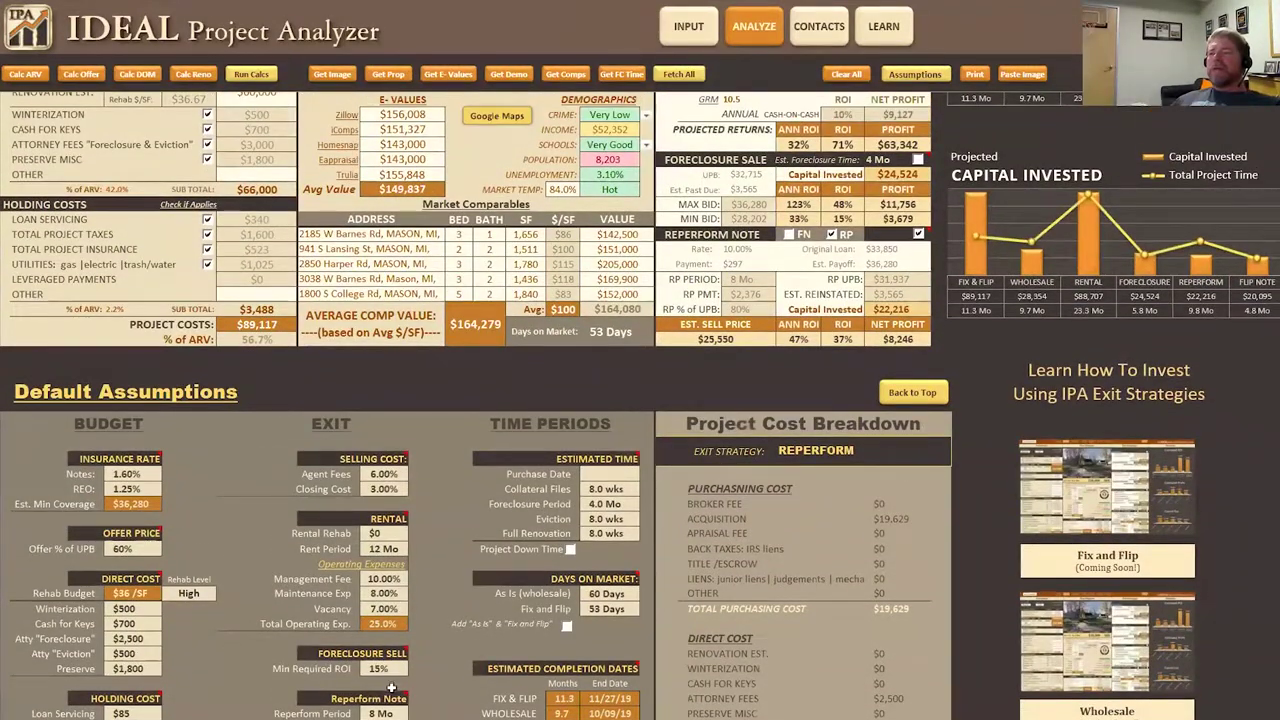
pyautogui.scroll(1, 900, 218)
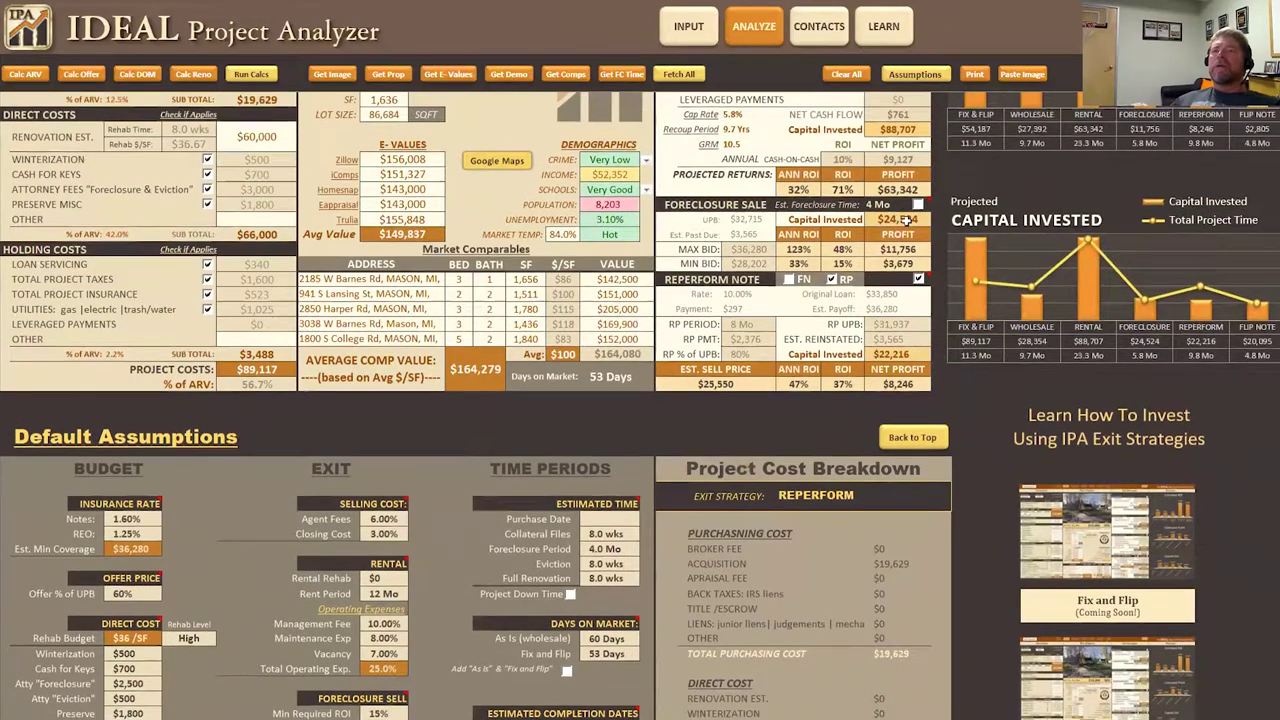
# Choose the Foreclosure Sale exit with a 20% Min Required ROI ($11,756 at 48%).
pyautogui.click(916, 204)
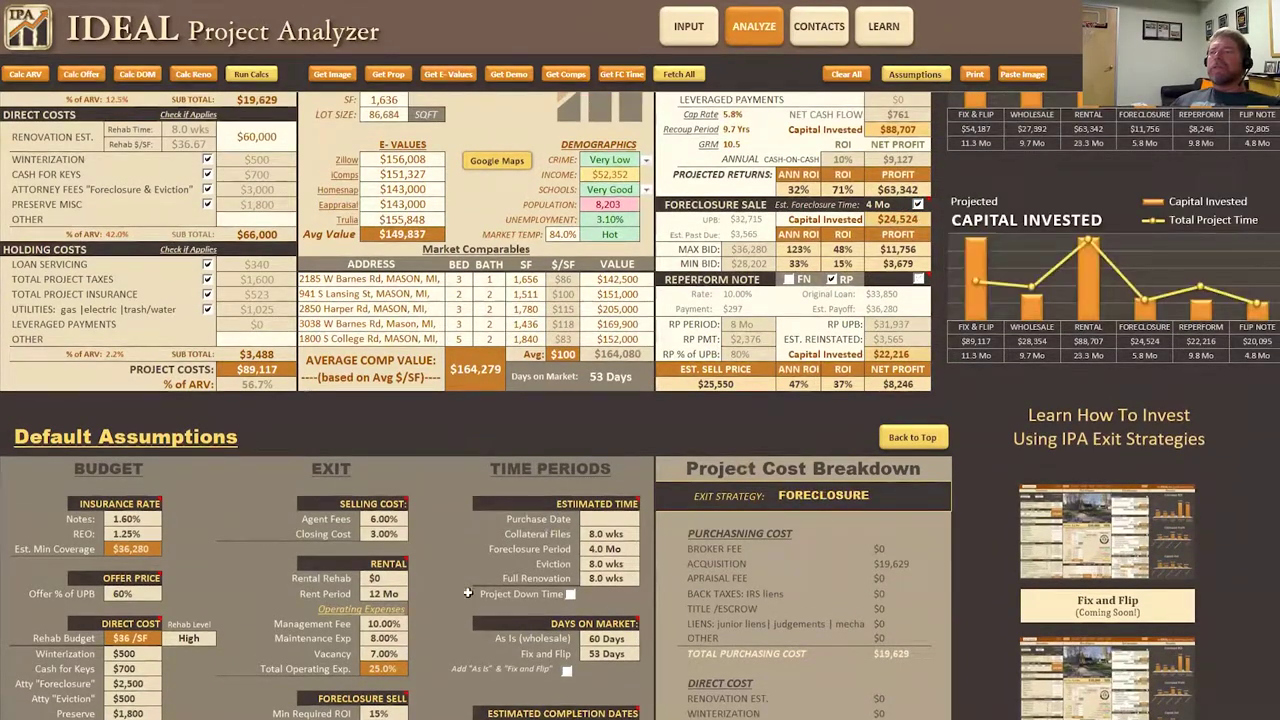
pyautogui.scroll(-1, 640, 406)
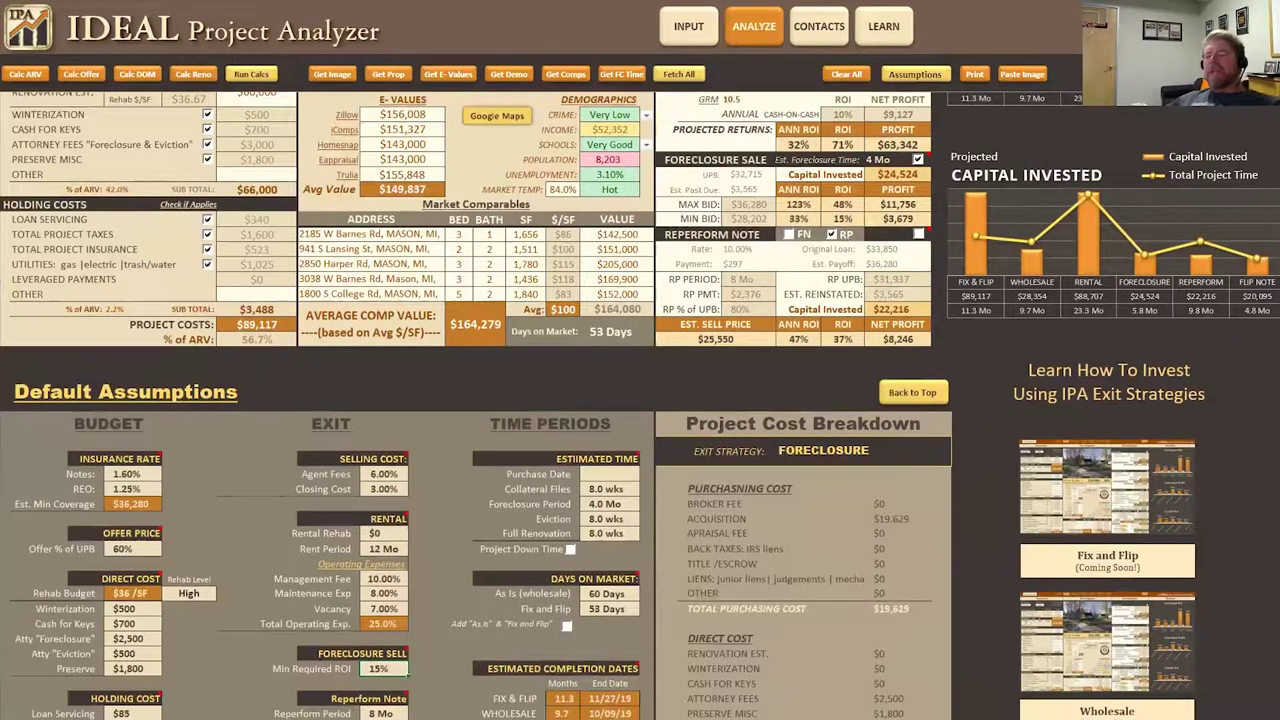
pyautogui.press('Return')
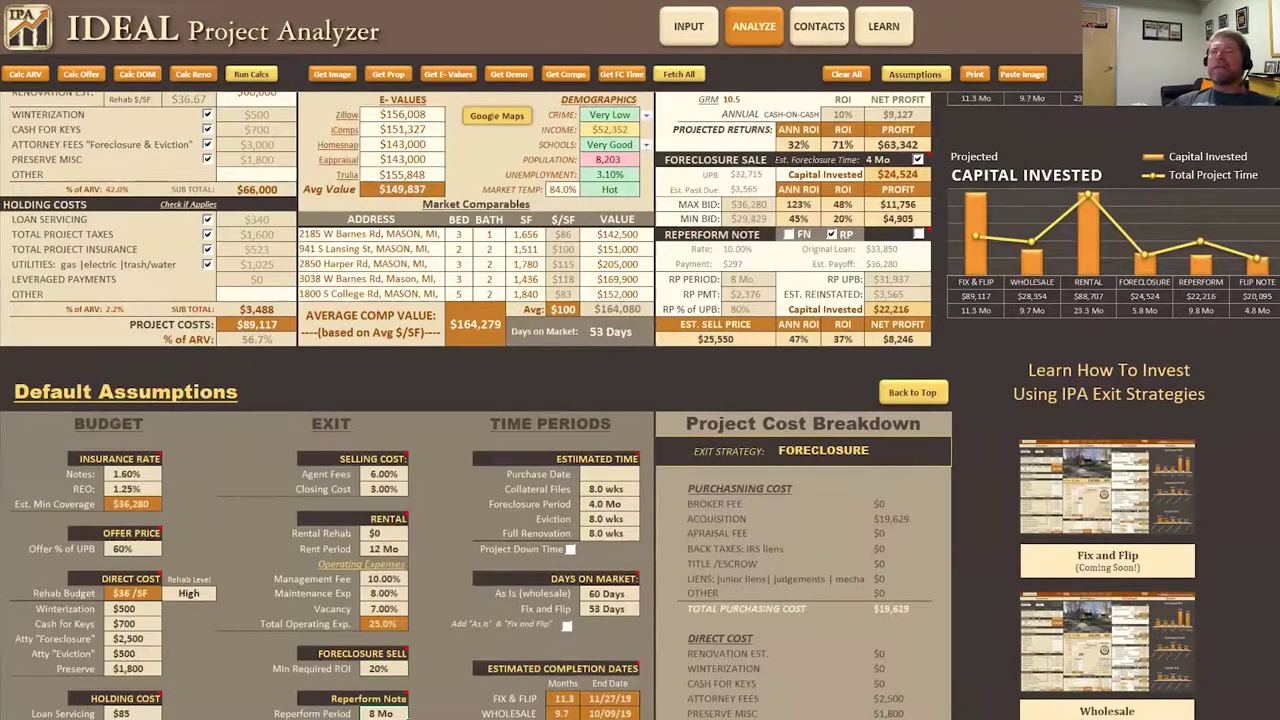
pyautogui.scroll(2, 786, 302)
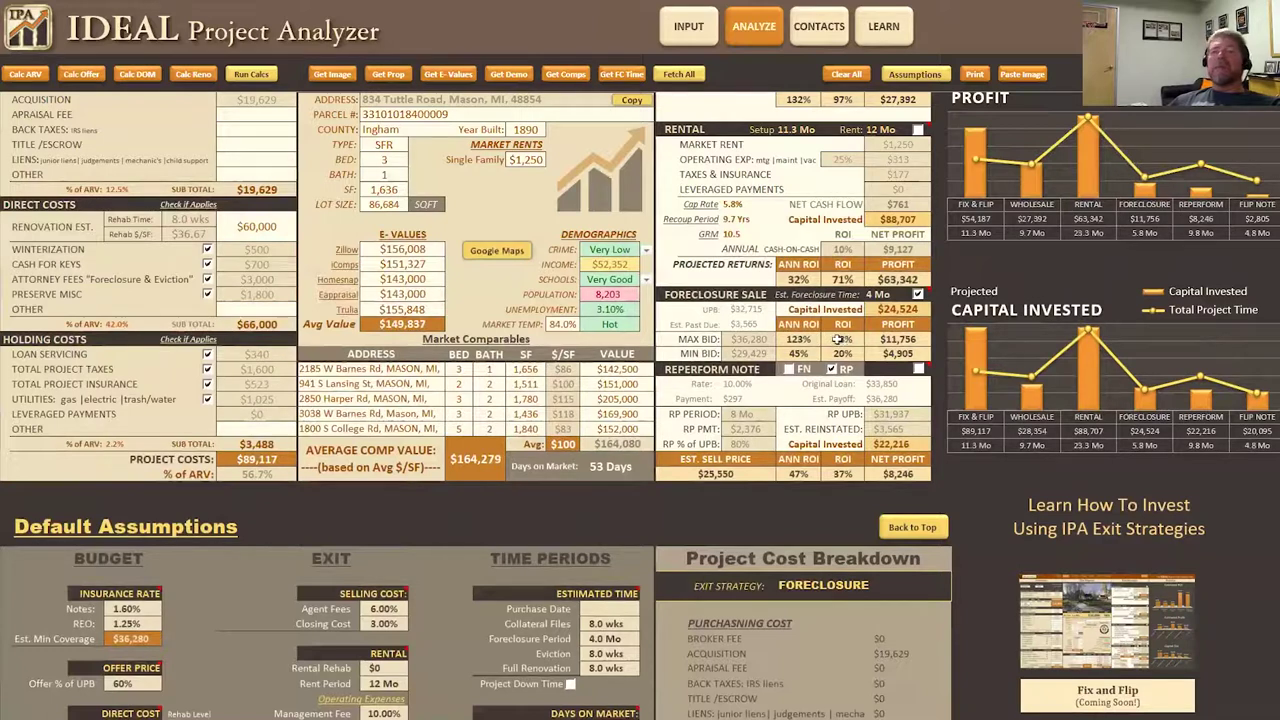
pyautogui.scroll(1, 857, 348)
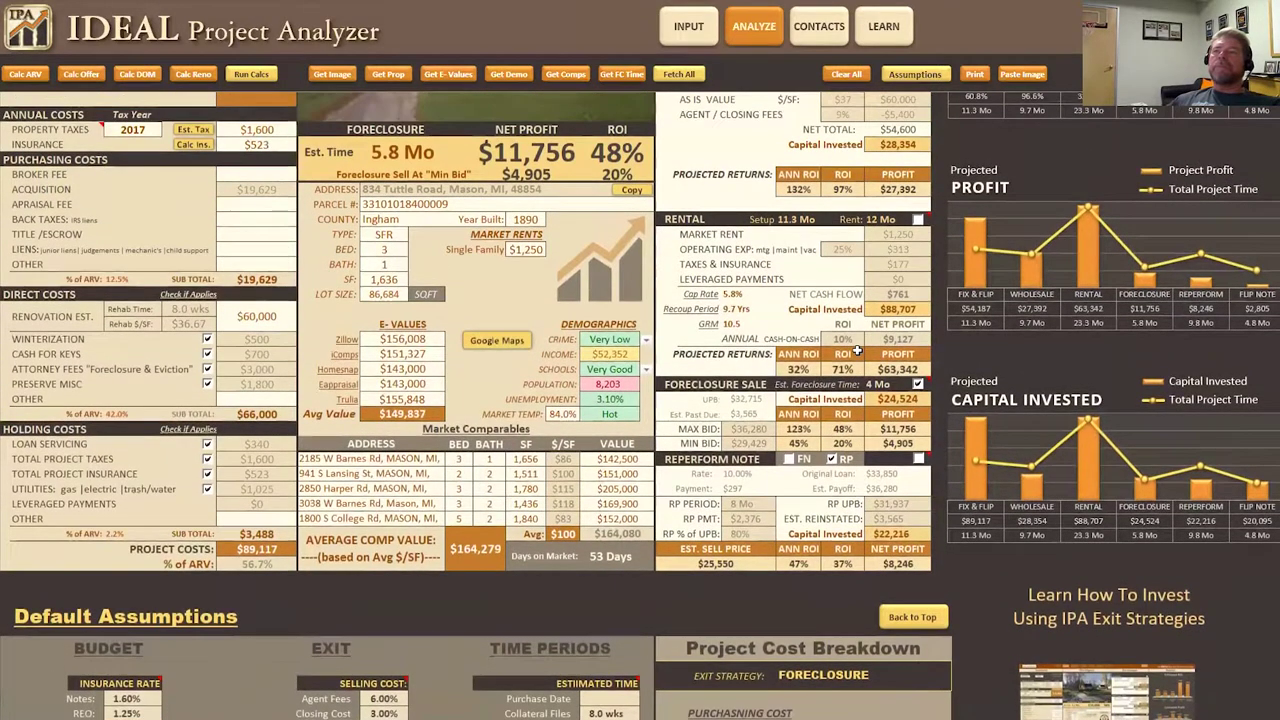